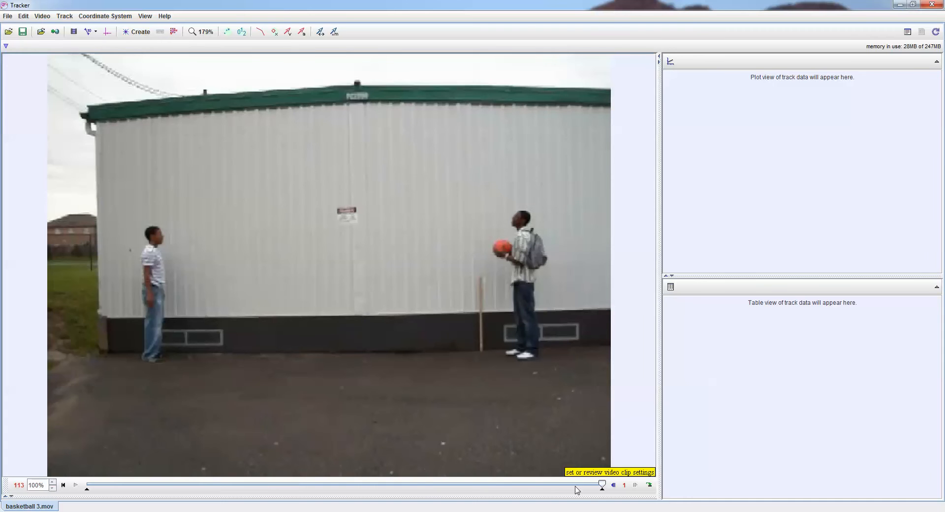
Step: Find the frame where the ball leaves the thrower's hands and set the clip's start frame to 77
drag(603, 489, 439, 487)
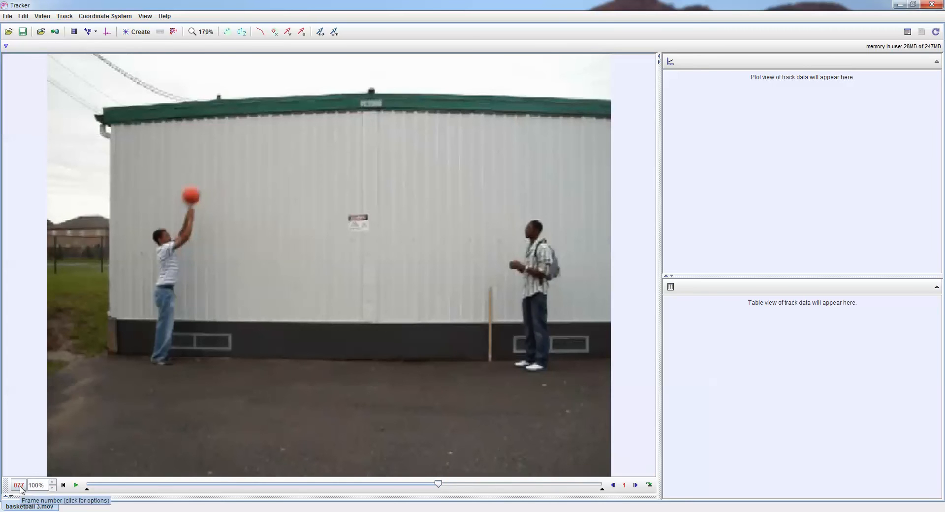
click(74, 32)
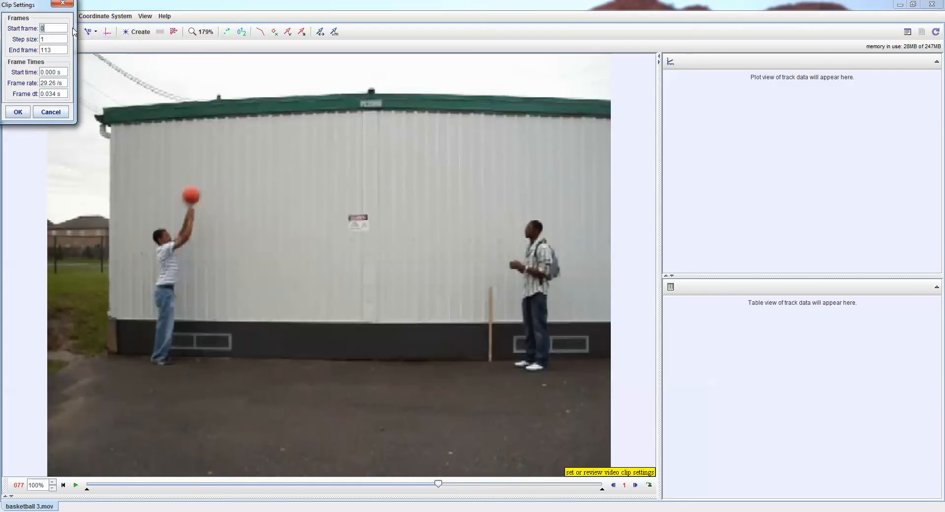
text(0)
key(Return)
click(18, 111)
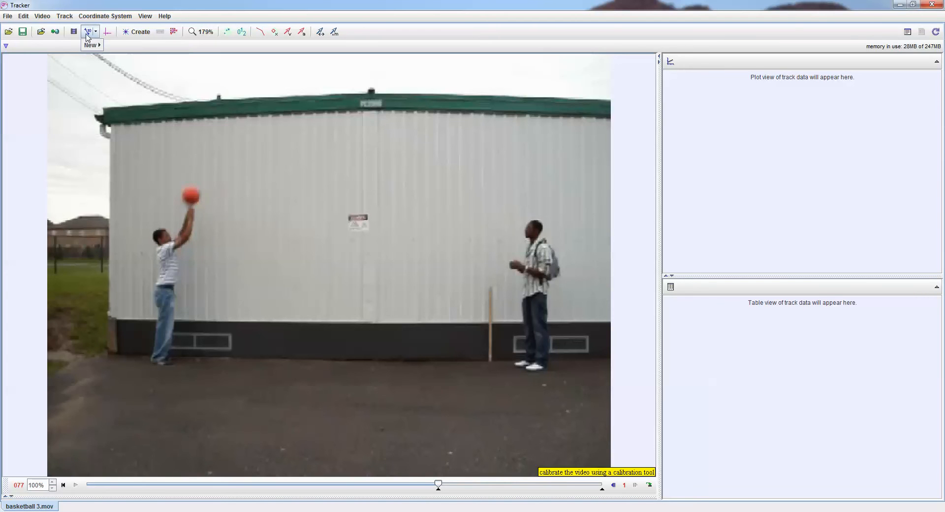
Step: Add a calibration stick spanning the upright stick beside the catcher, from ground to tip, and set its length to 1
click(87, 33)
mouse_move(91, 44)
click(145, 47)
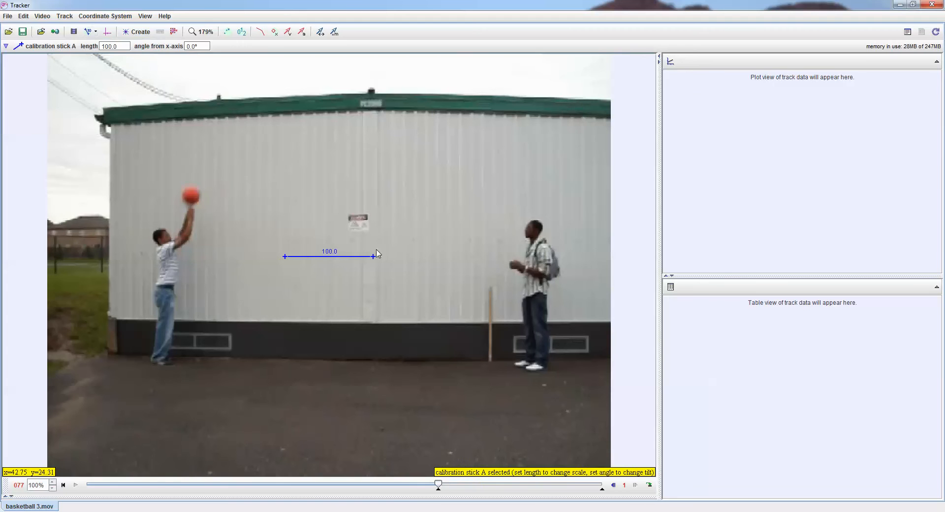
drag(377, 257, 492, 368)
drag(285, 259, 491, 287)
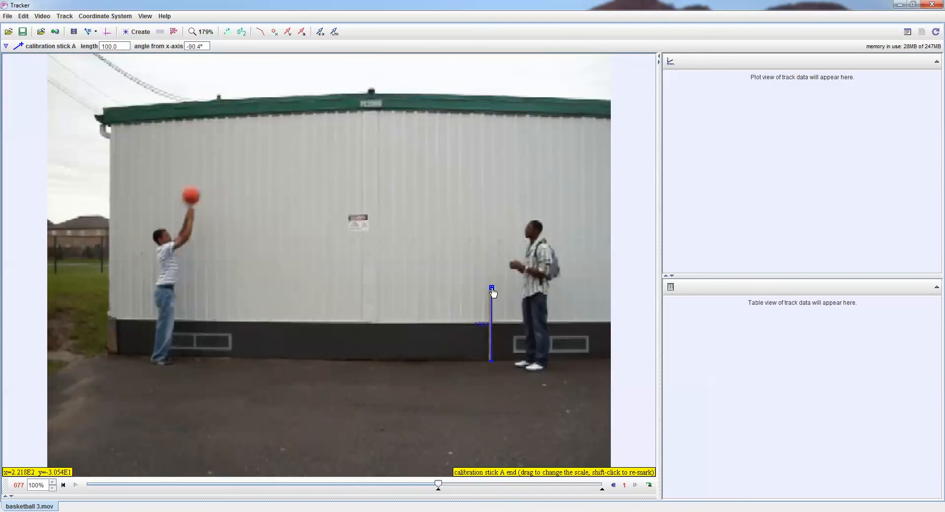
click(482, 325)
text(1)
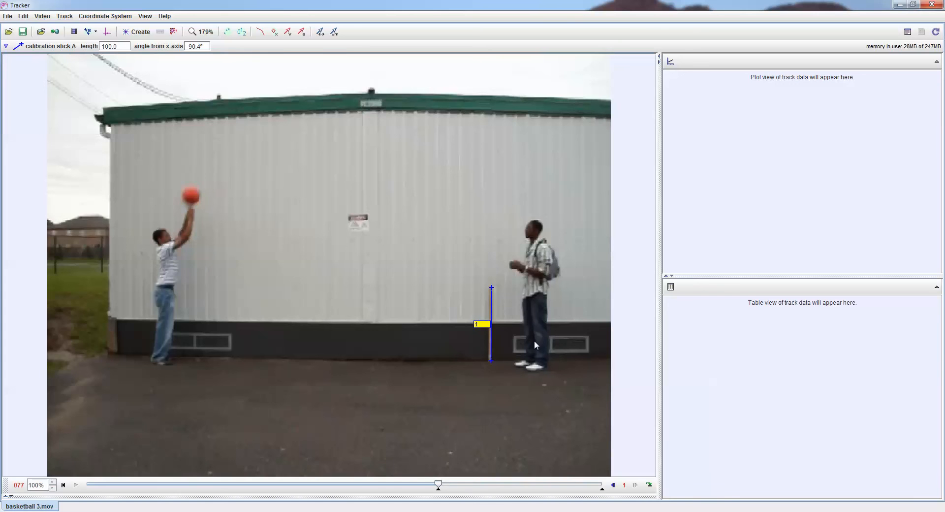
key(Return)
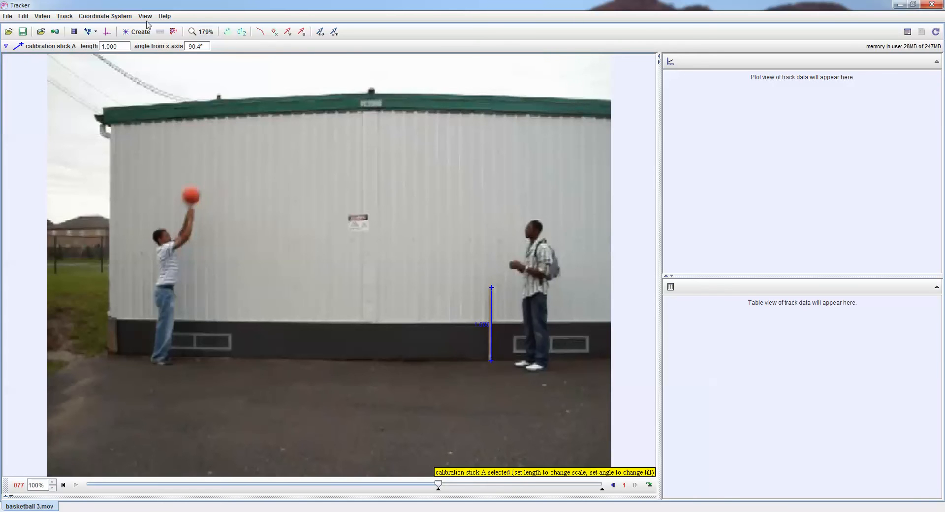
Step: Show the coordinate axes, place their origin on the ground by the thrower's feet, and tilt them to -1.0° to follow the ground
click(107, 32)
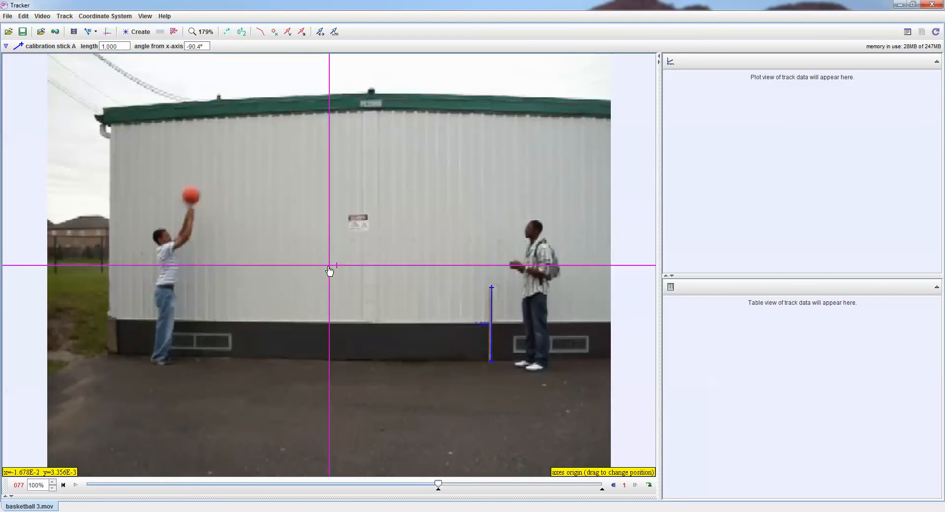
drag(329, 268, 187, 275)
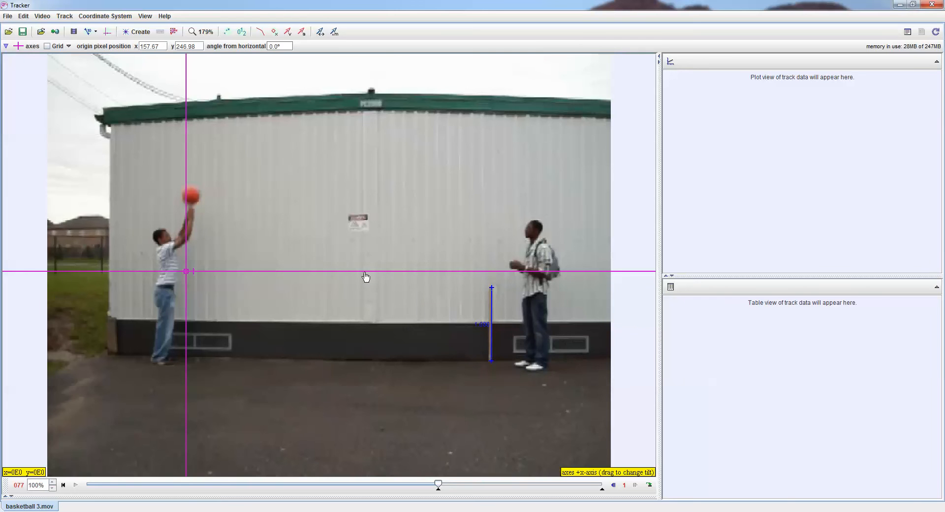
drag(187, 274, 182, 370)
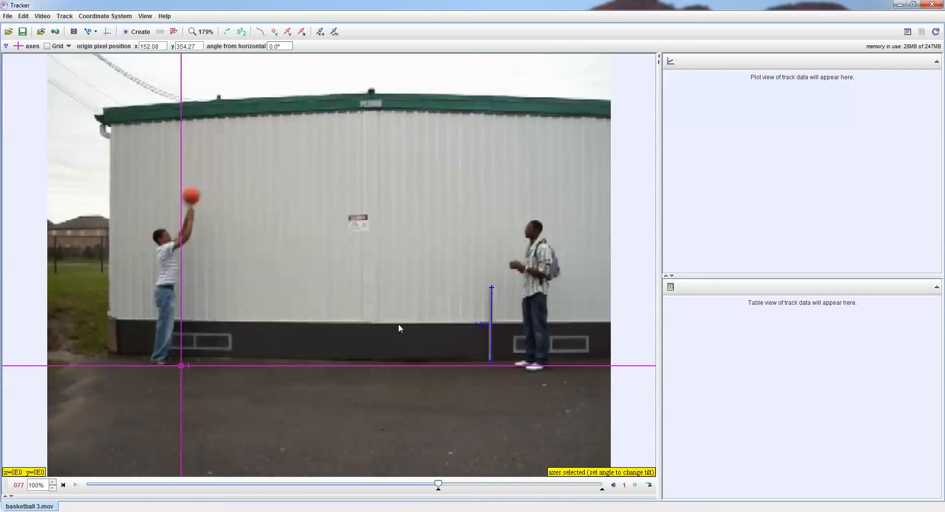
drag(562, 370, 564, 378)
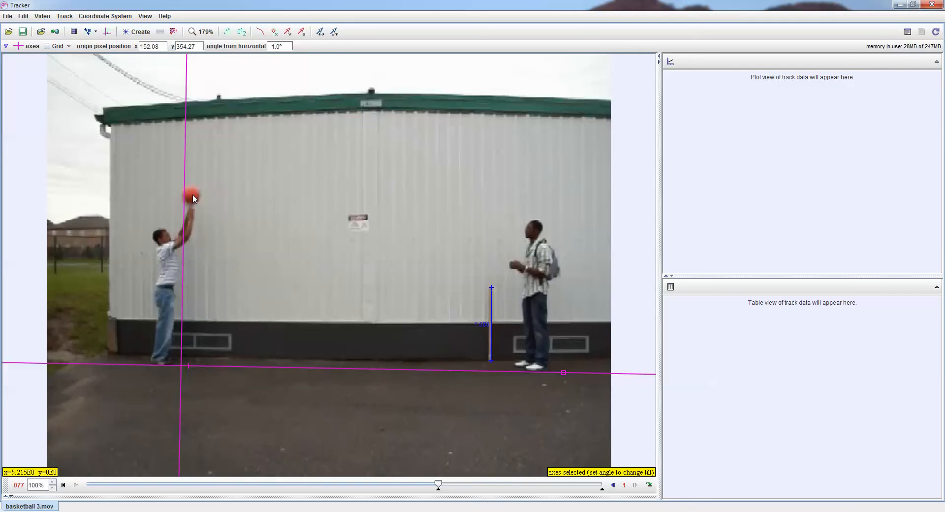
Step: Create a point mass track and name it Basketball
click(137, 31)
click(132, 47)
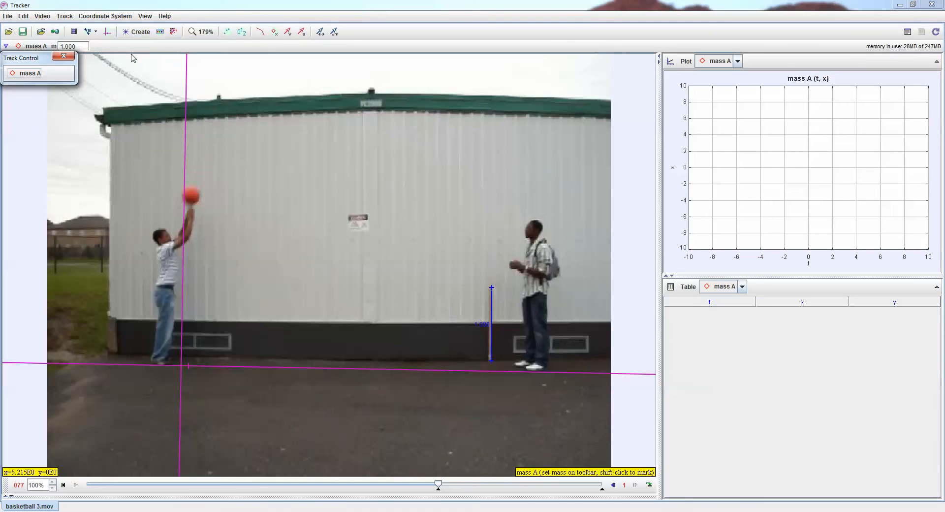
click(23, 74)
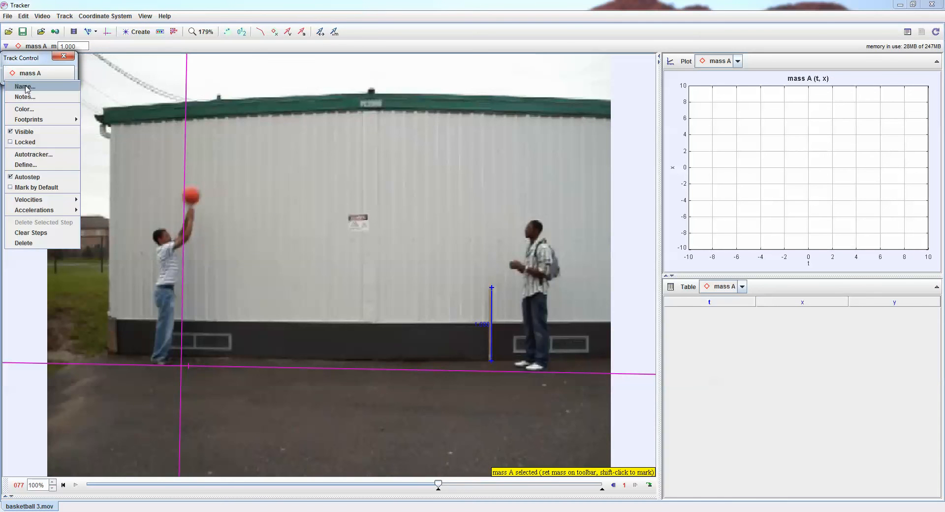
click(26, 88)
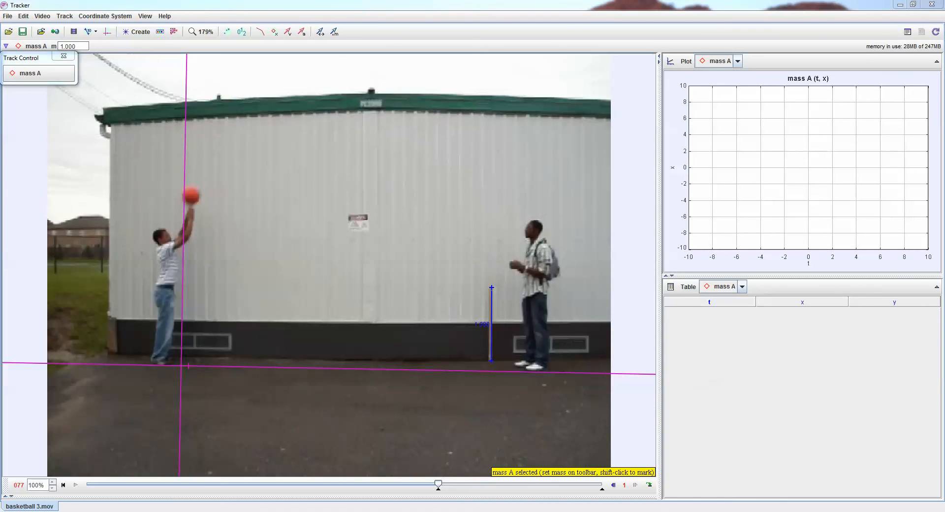
text(B)
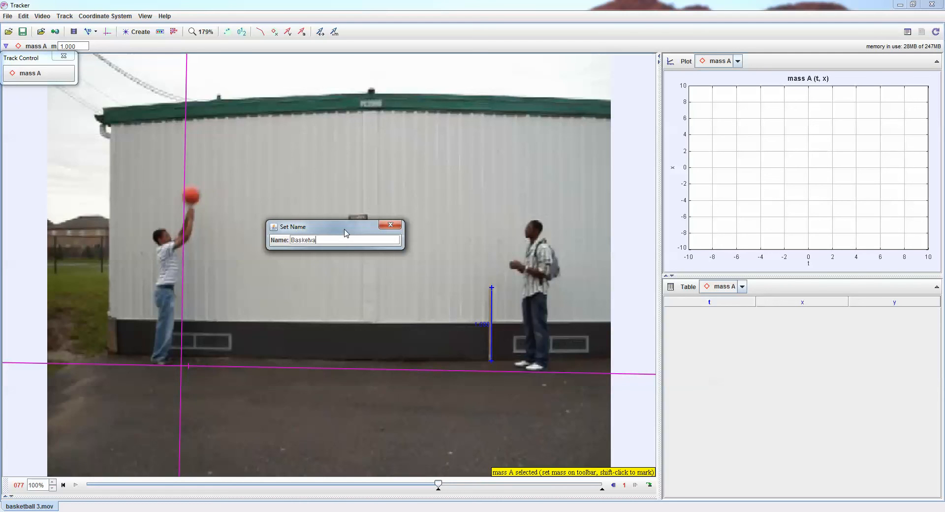
text(asketball)
key(Return)
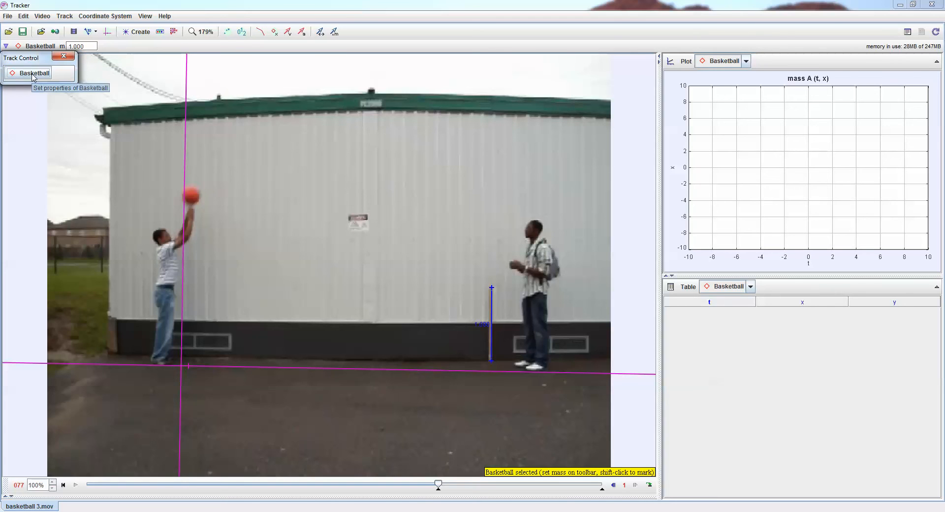
Step: Mark the ball's position for the Basketball track frame by frame from frame 77 to frame 110, following its flight towards the catcher
click(201, 198)
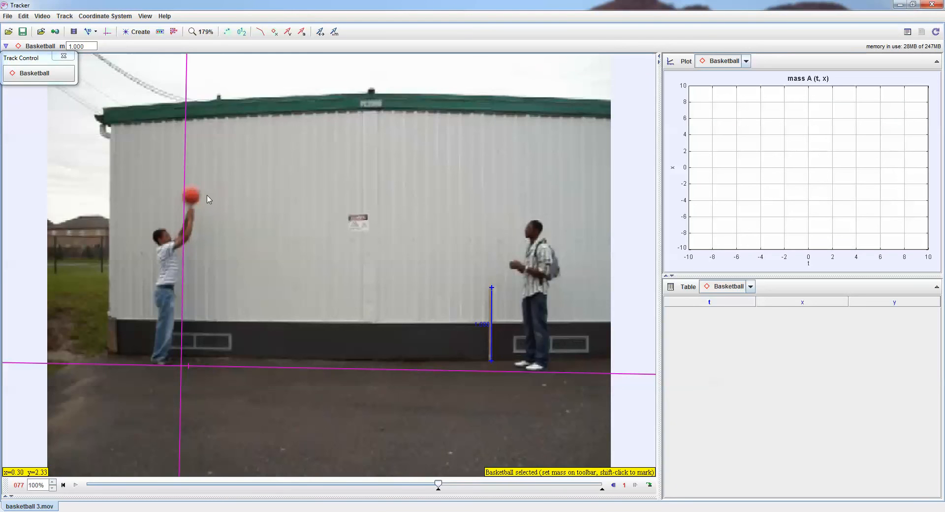
key(shift)
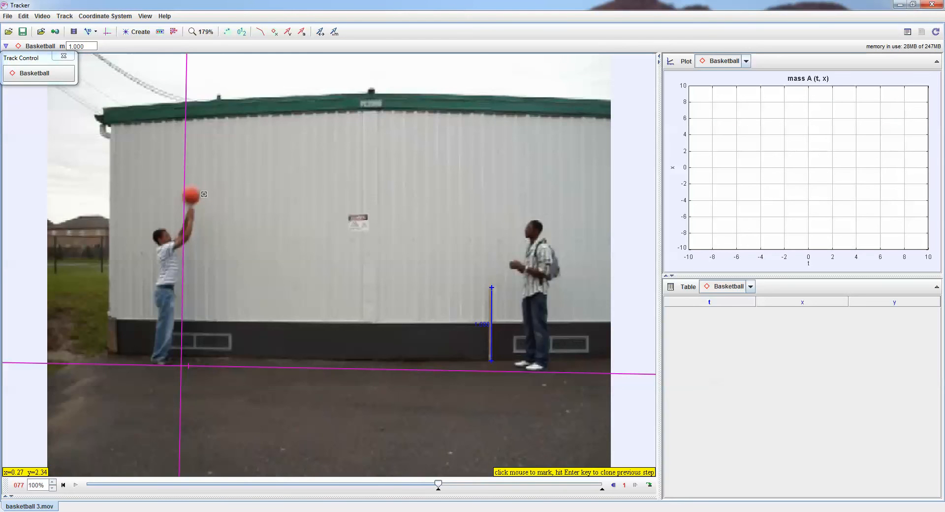
key(shift)
shift+click(190, 195)
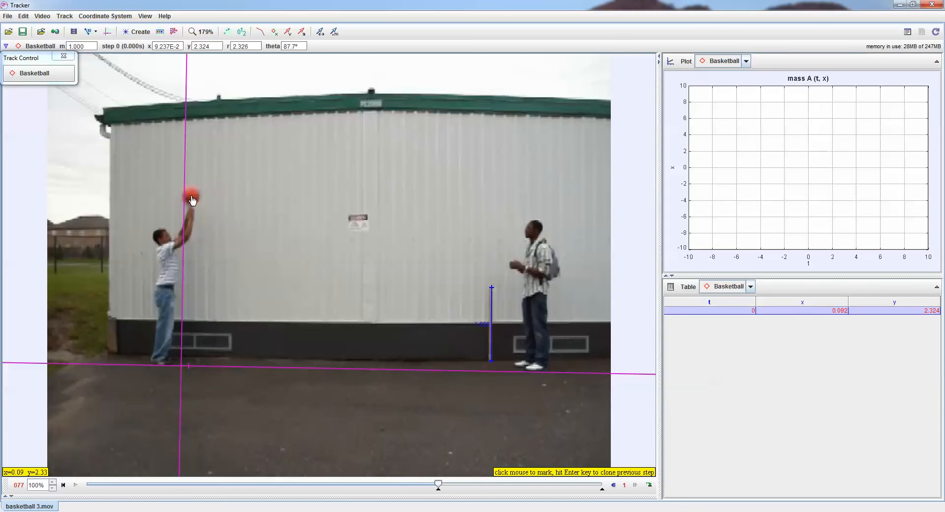
shift+click(199, 183)
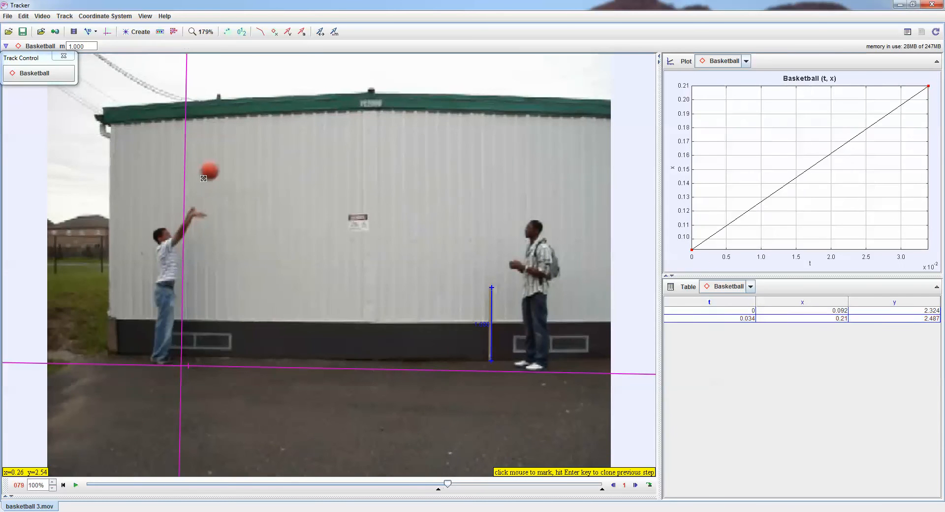
shift+click(209, 172)
shift+click(219, 160)
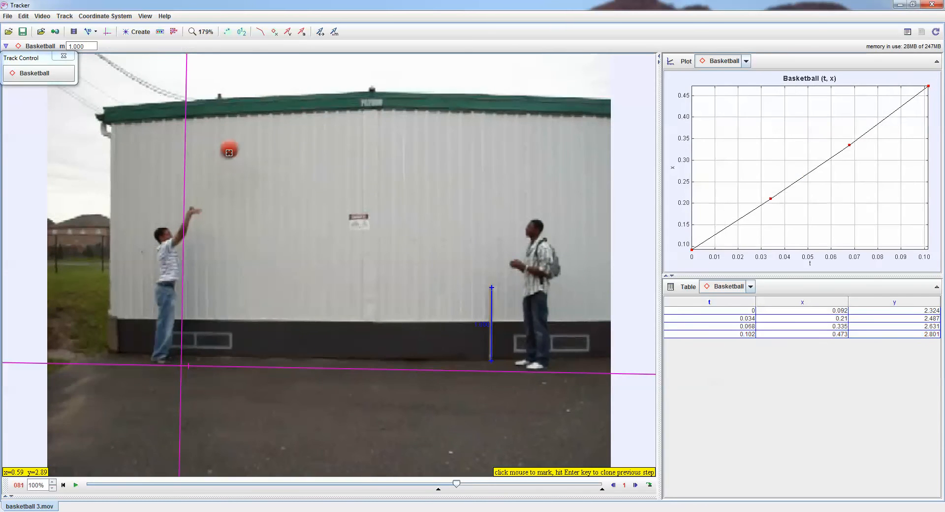
shift+click(229, 150)
shift+click(241, 140)
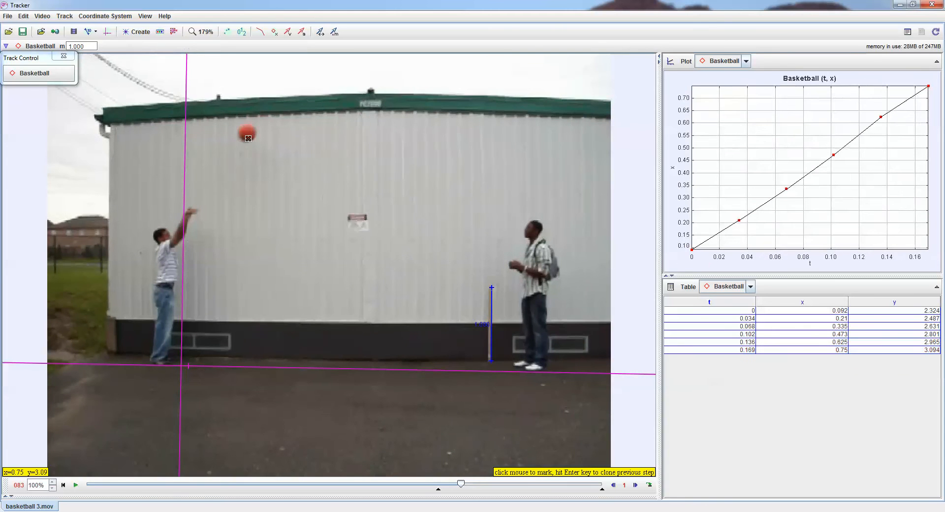
shift+click(249, 133)
shift+click(257, 126)
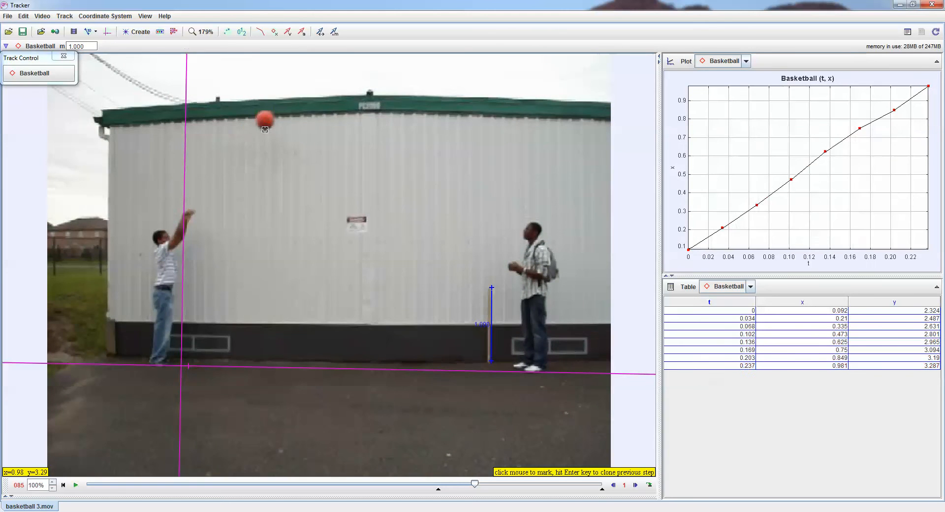
shift+click(265, 121)
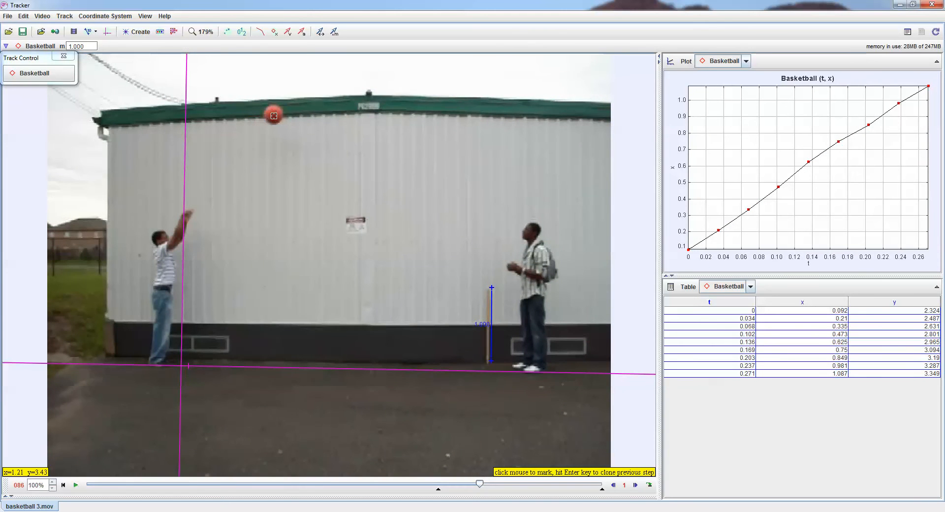
shift+click(274, 116)
shift+click(282, 110)
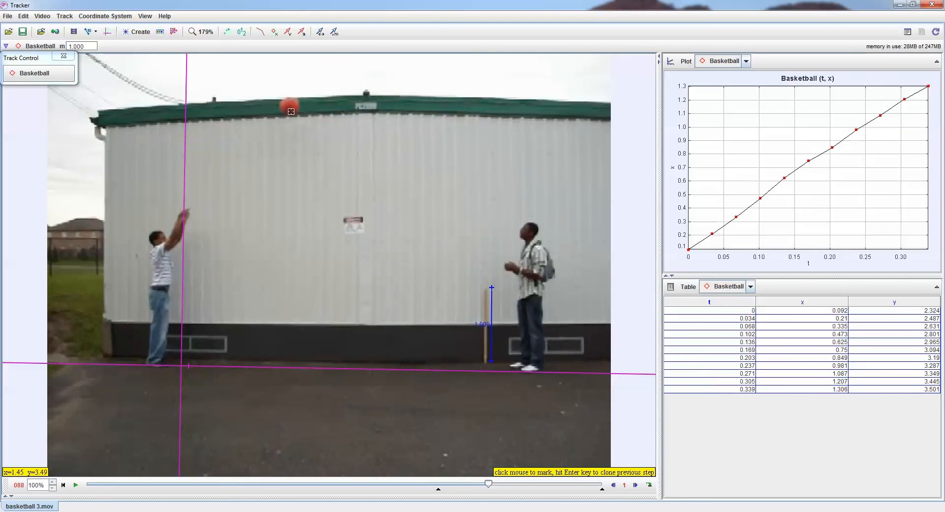
shift+click(290, 108)
shift+click(298, 104)
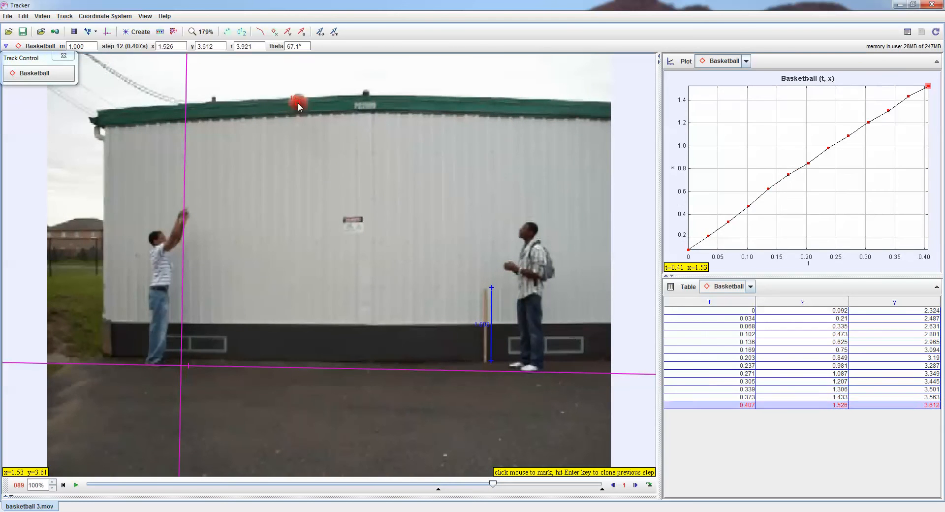
shift+click(307, 101)
shift+click(315, 100)
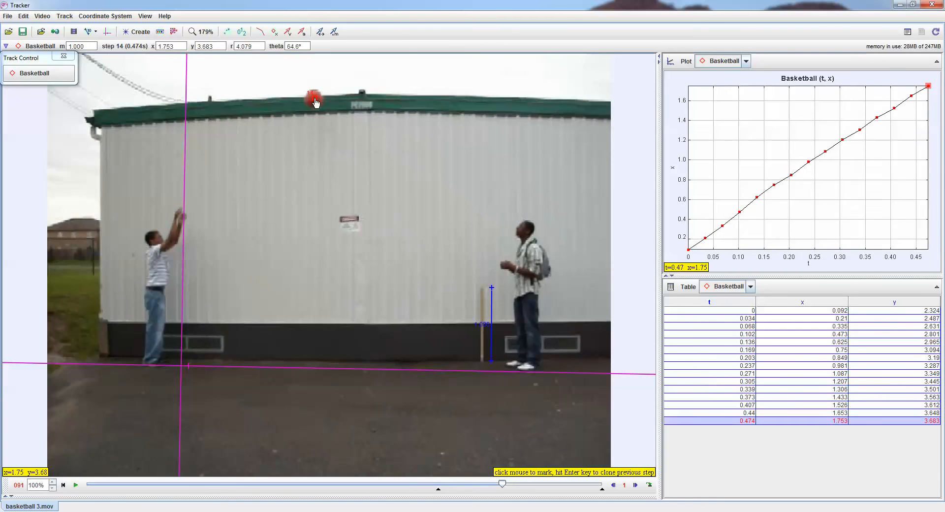
shift+click(324, 100)
shift+click(336, 101)
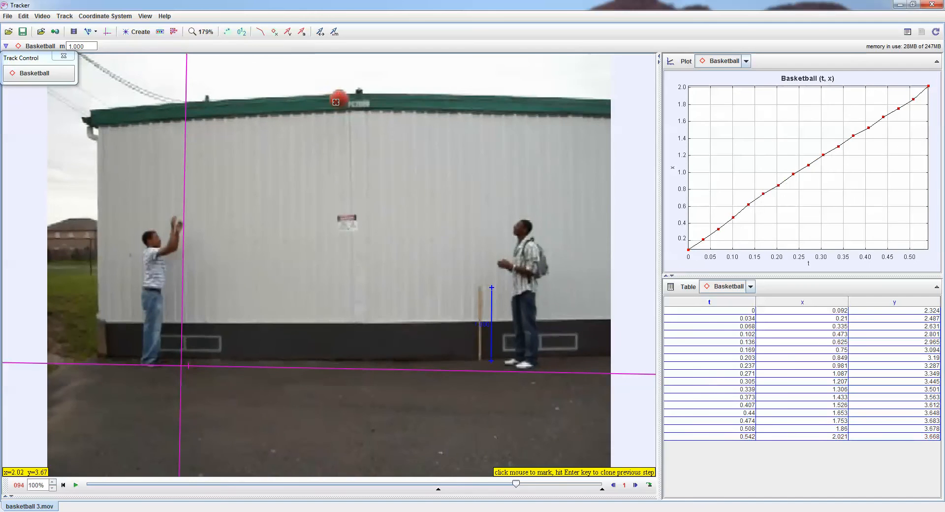
shift+click(344, 102)
shift+click(352, 106)
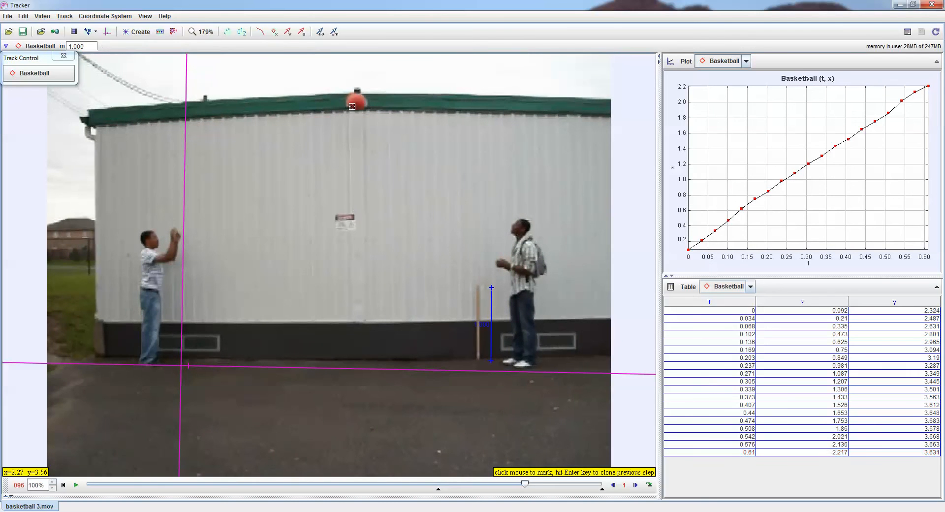
shift+click(361, 109)
shift+click(373, 118)
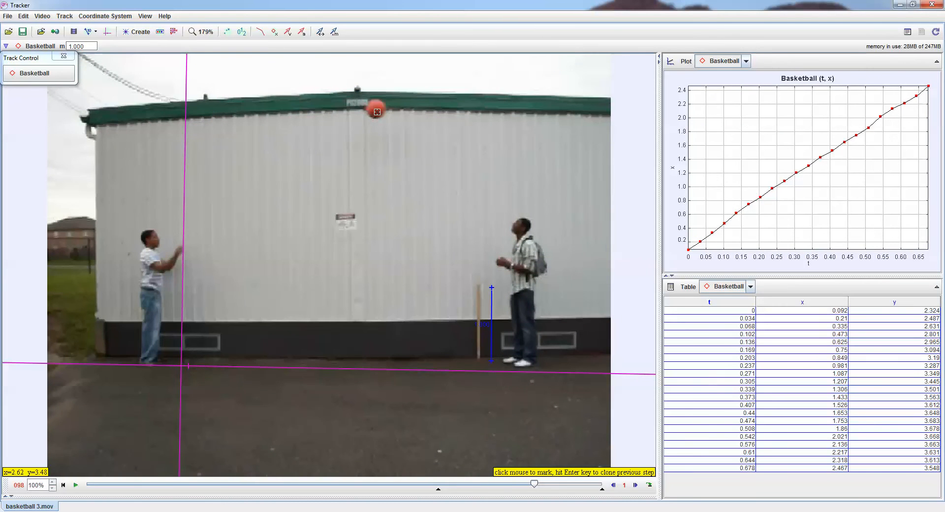
shift+click(377, 112)
shift+click(385, 119)
shift+click(396, 123)
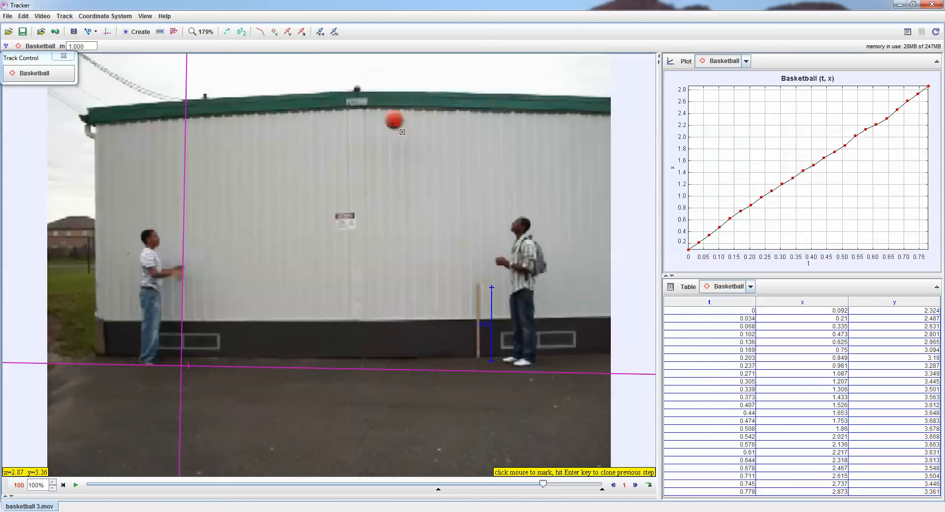
shift+click(403, 131)
shift+click(412, 134)
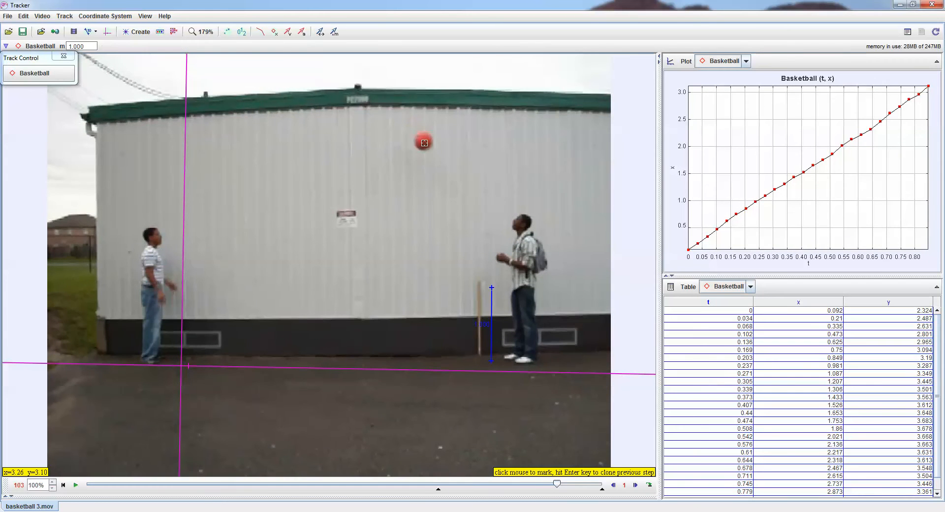
shift+click(424, 143)
shift+click(430, 150)
shift+click(440, 160)
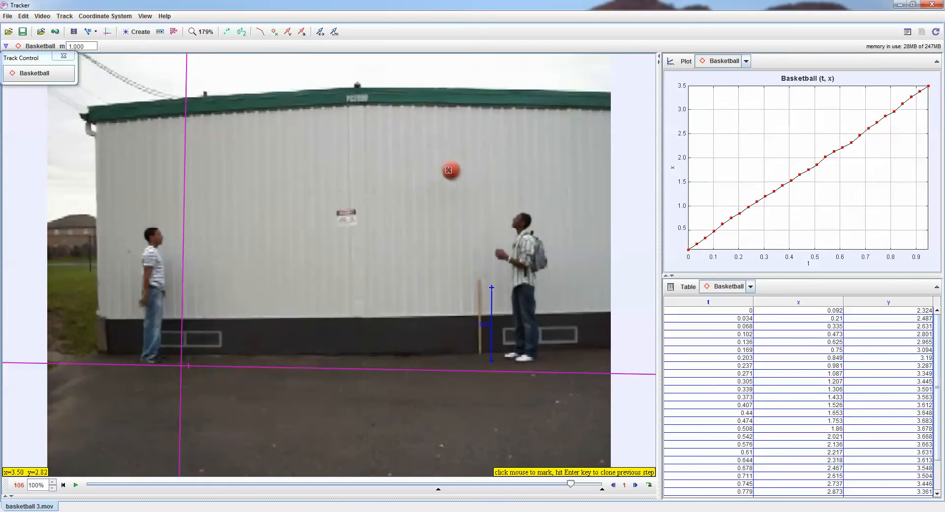
shift+click(449, 170)
shift+click(458, 180)
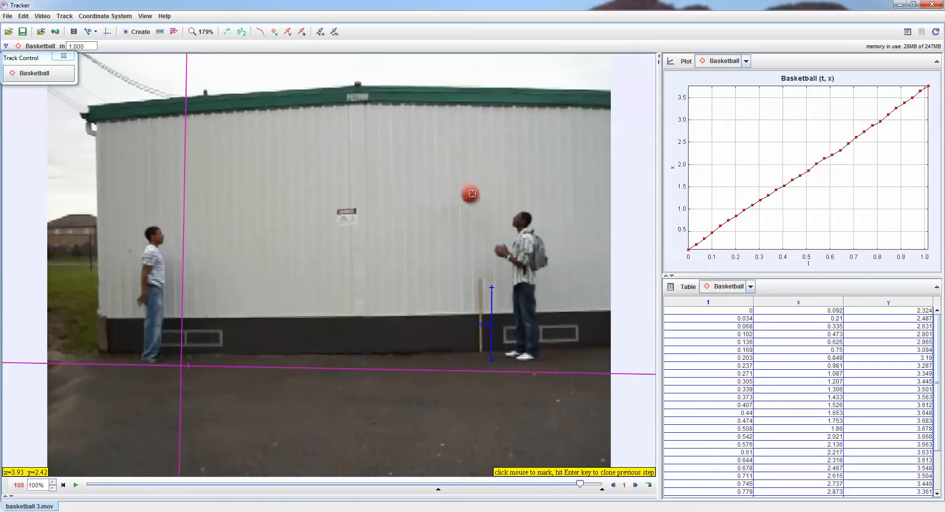
shift+click(472, 194)
shift+click(478, 207)
shift+click(490, 221)
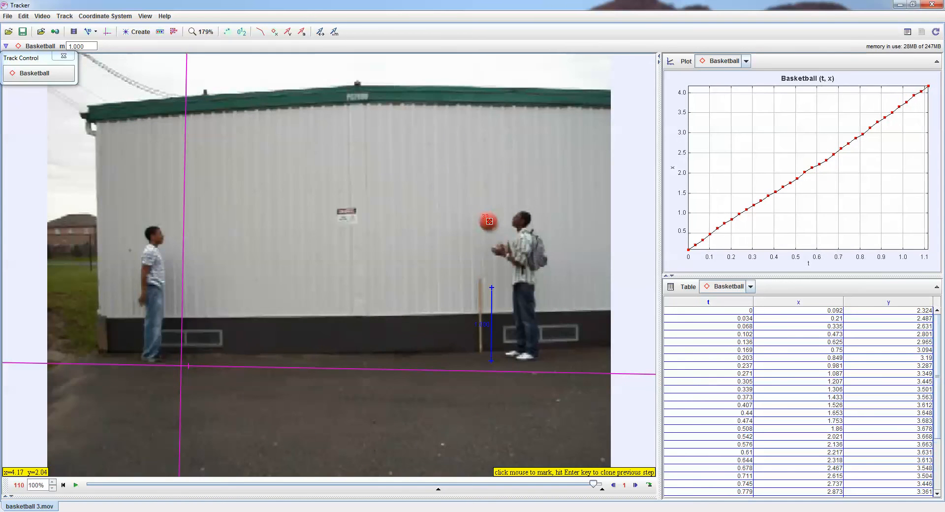
Step: Mark the ball's position in frame 111 for the Basketball track and inspect the marked points near the catcher up close
shift+click(498, 236)
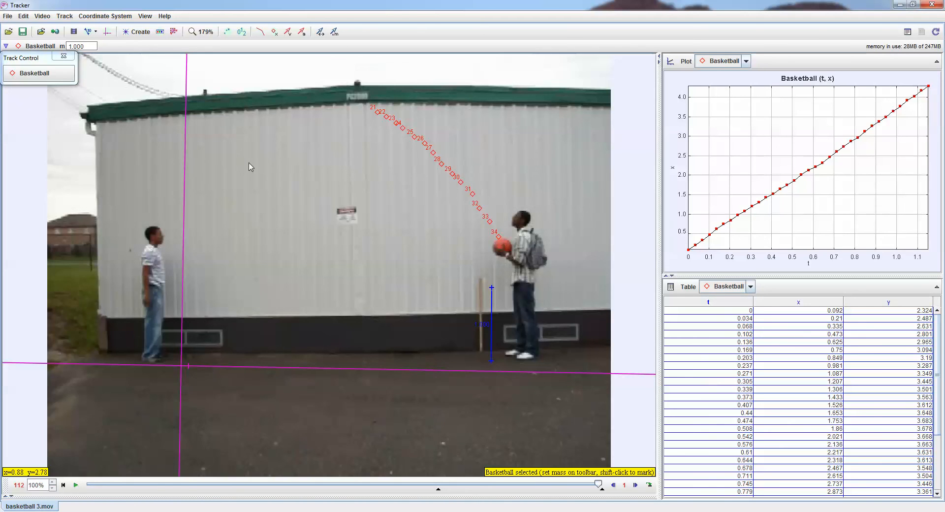
right_click(296, 182)
click(308, 190)
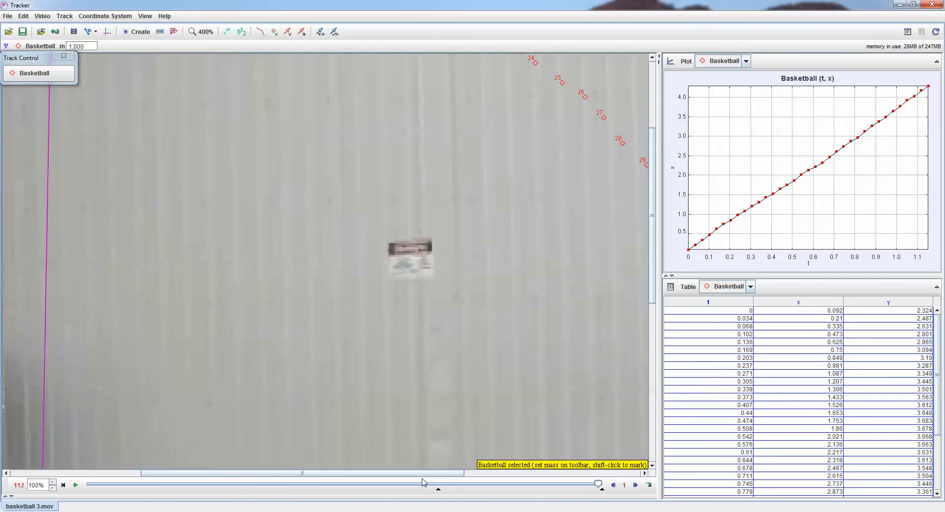
drag(421, 473, 600, 466)
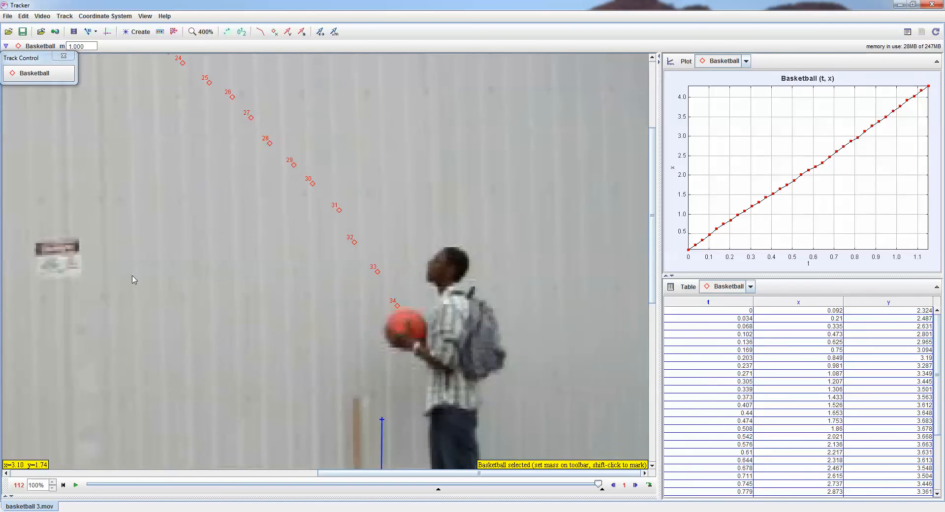
right_click(162, 226)
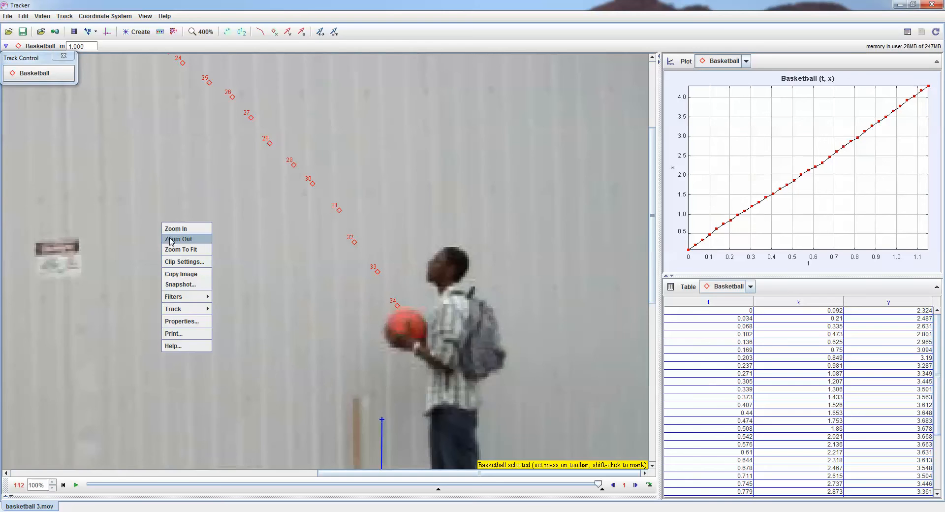
click(174, 239)
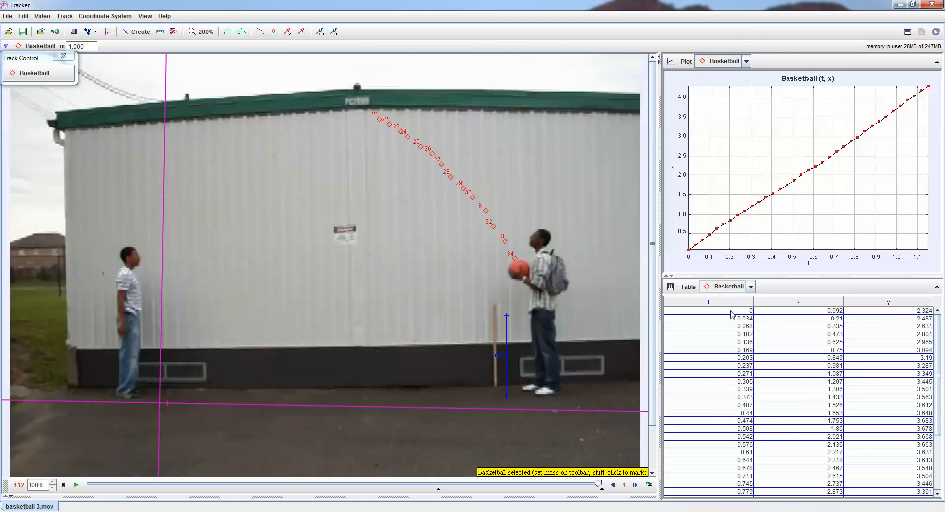
Step: View the ball's y position, x velocity and y velocity against time in turn, and return the plot to x position
click(672, 169)
click(684, 178)
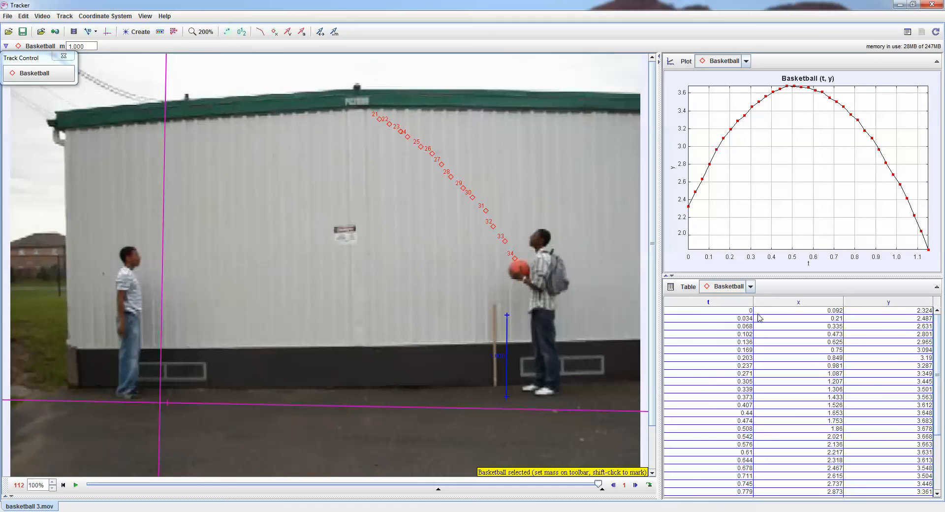
click(672, 168)
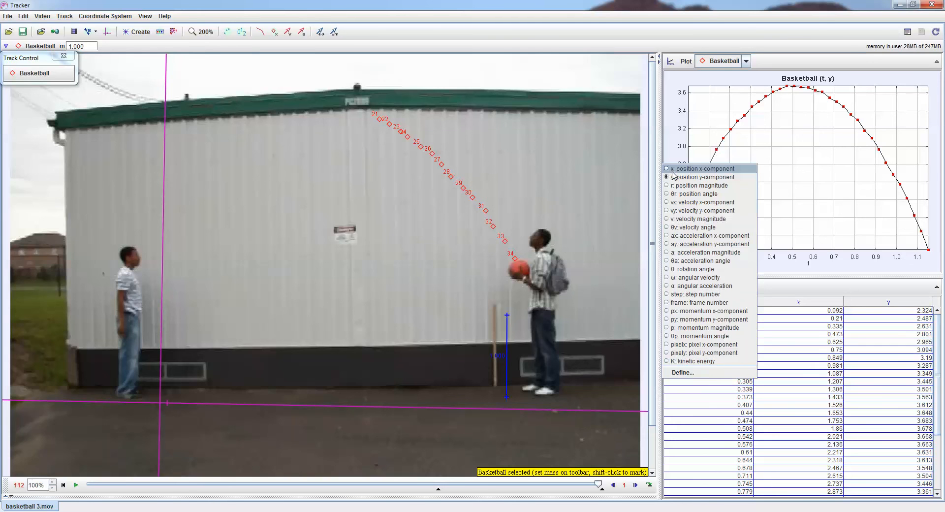
click(694, 202)
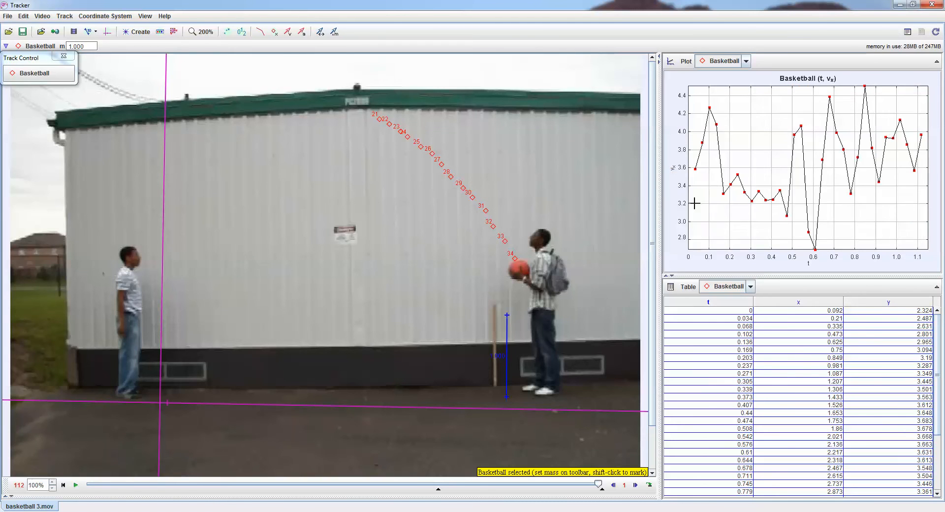
click(673, 171)
click(694, 211)
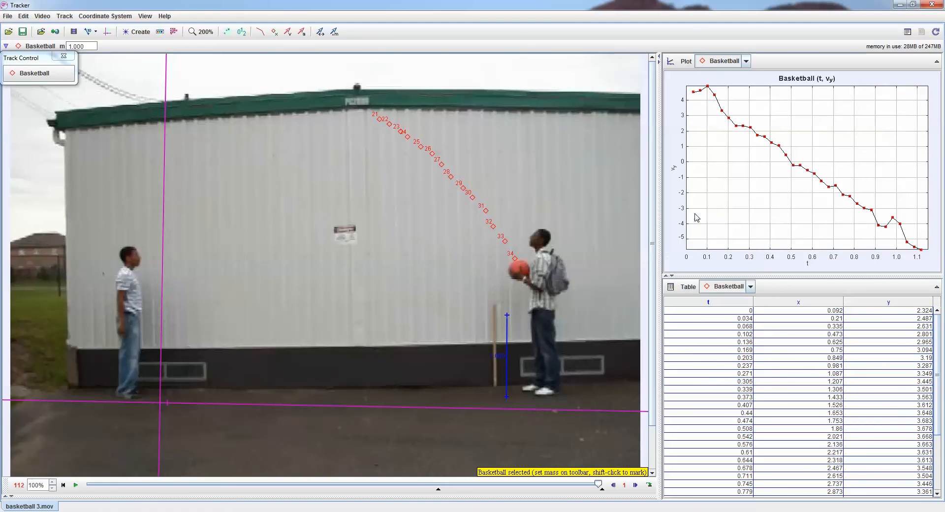
click(673, 168)
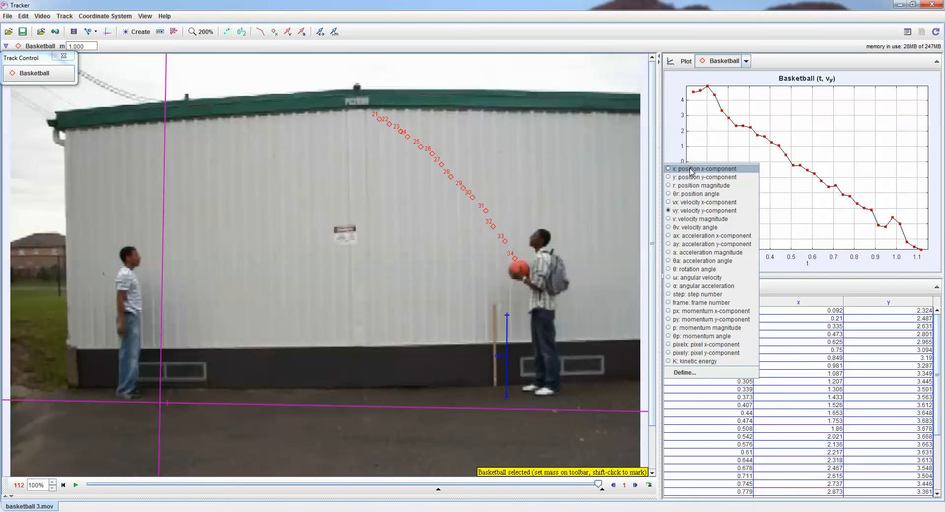
click(693, 169)
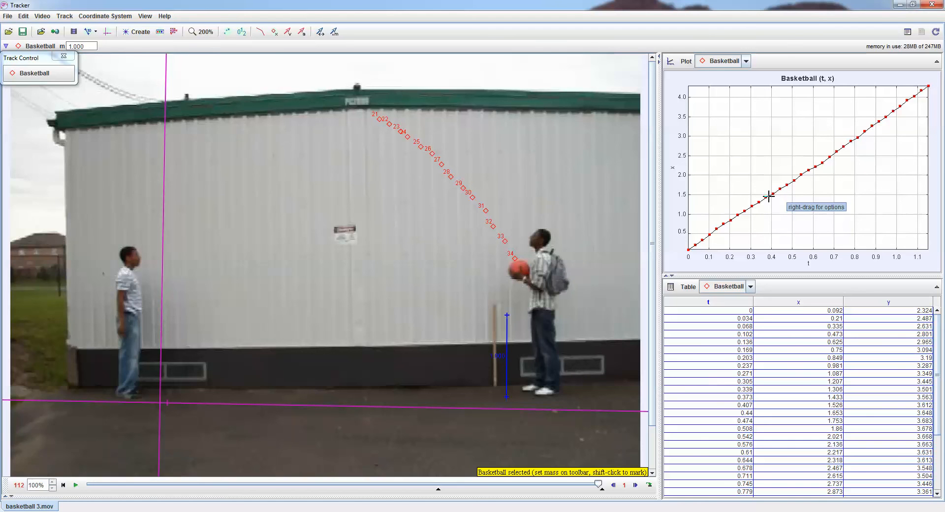
Step: Switch to the Analysis of Projectile Motion PDF in Acrobat, review the required graphs and introductory equations, and return to Tracker
click(287, 511)
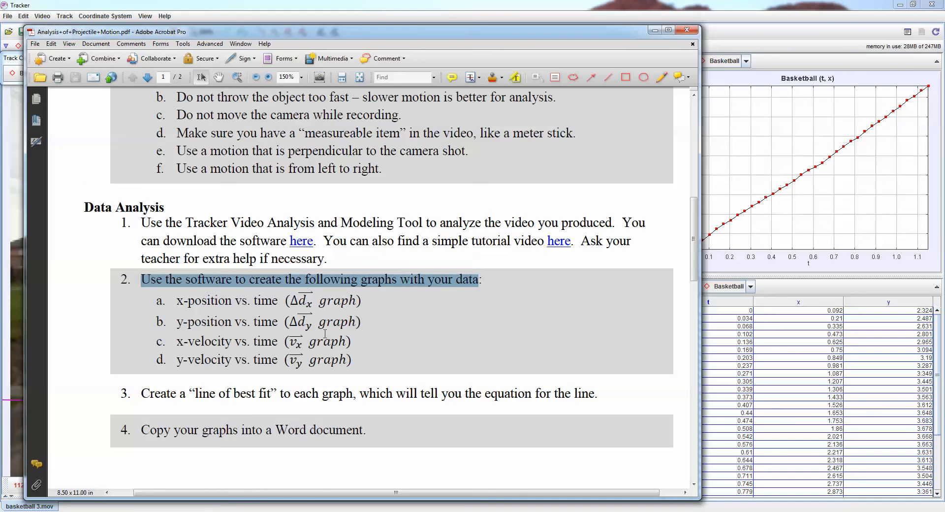
scroll(325, 333, up, 10)
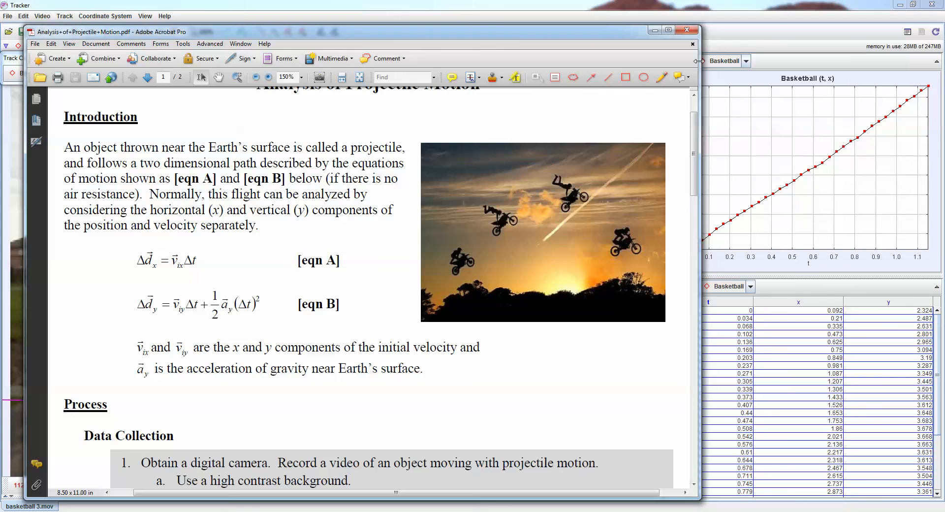
click(775, 29)
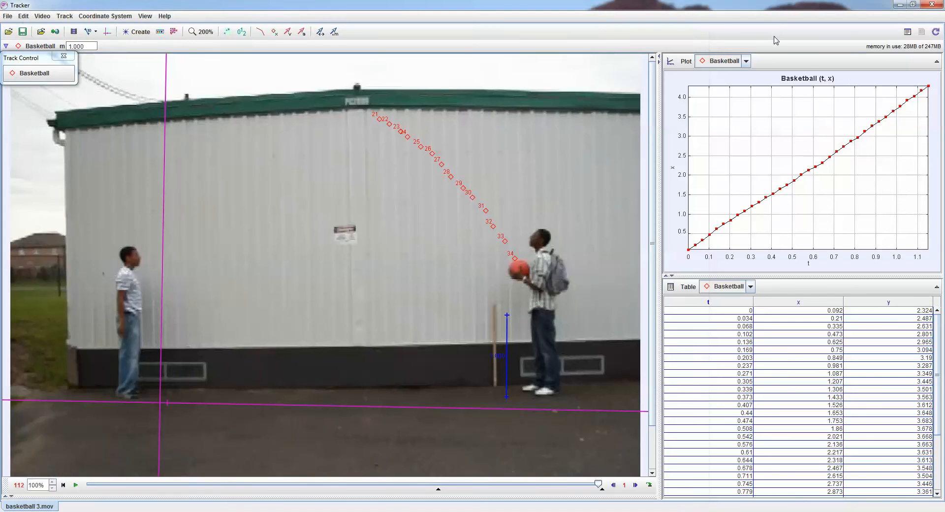
Step: Analyze the x-versus-time plot in the Data Tool and apply a Line curve fit with automatic fitting
right_click(739, 146)
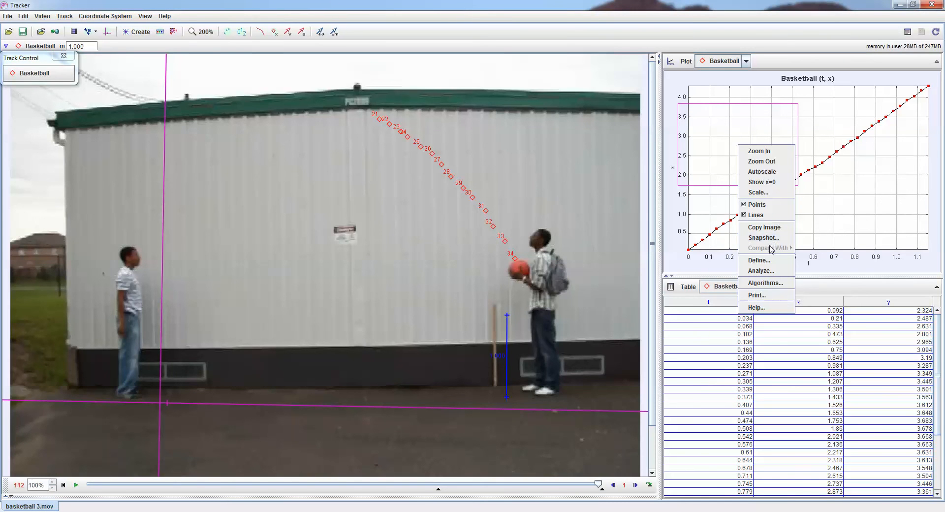
click(764, 270)
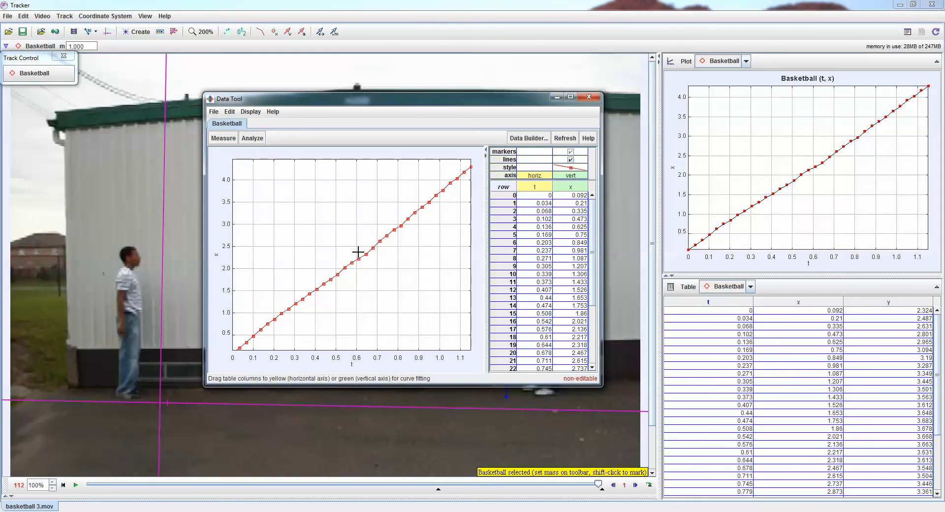
click(248, 140)
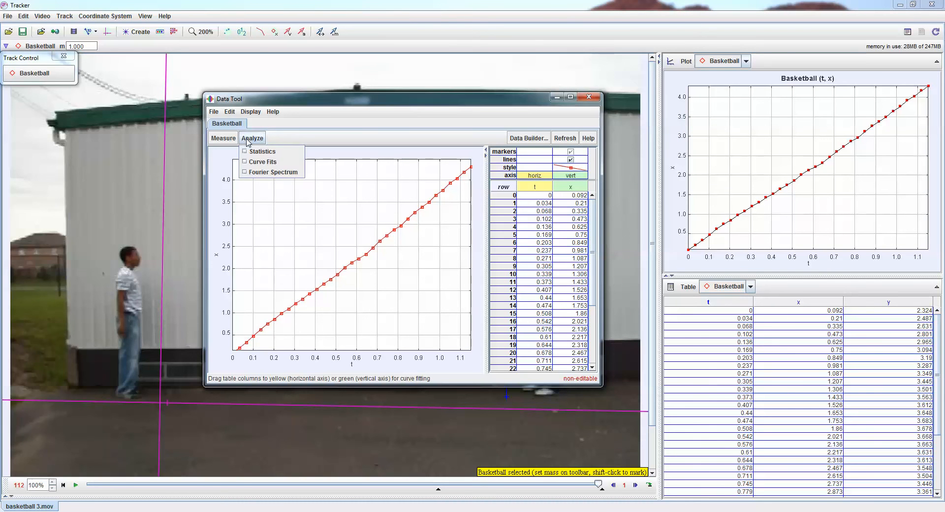
click(259, 164)
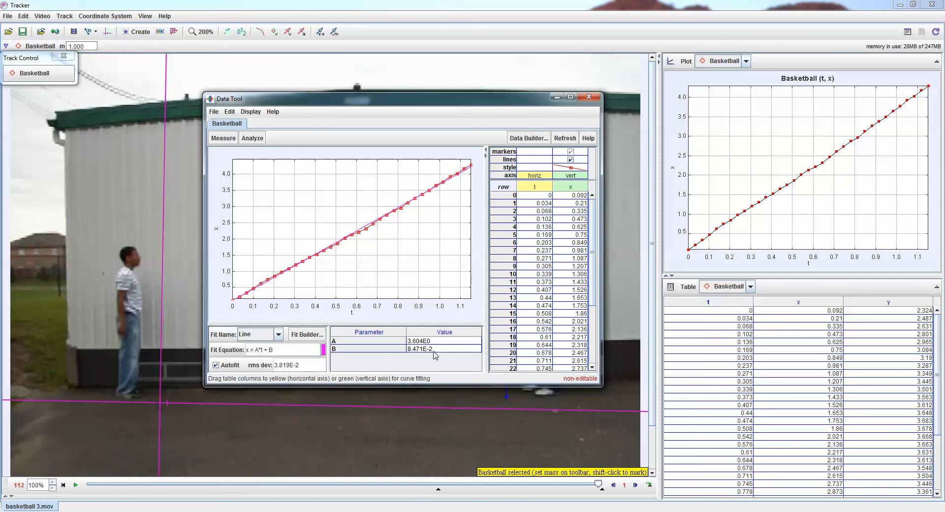
mouse_move(435, 354)
Step: Switch to the blank Word document and write the fitted equation Dx = 3.604t + 0.08471 using the fit's A and B parameters
click(408, 511)
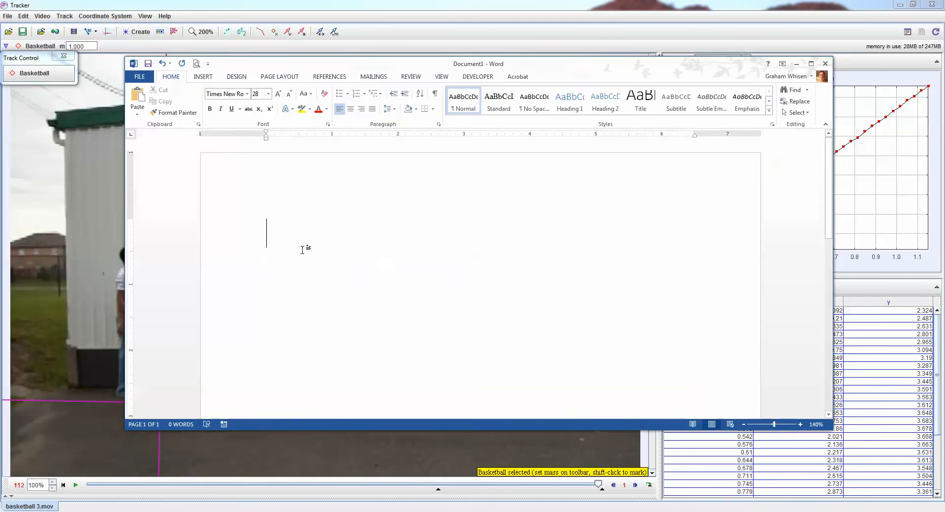
text(dx)
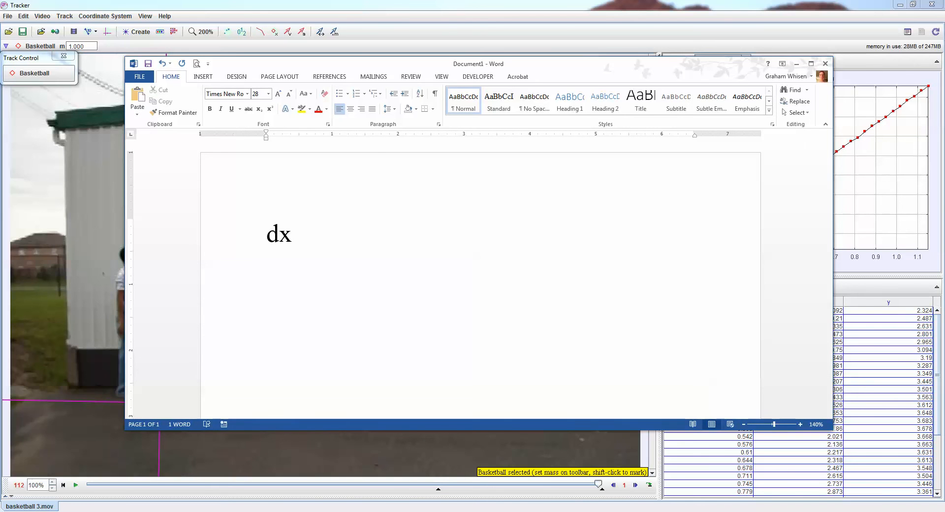
text( =)
key(alt+Tab)
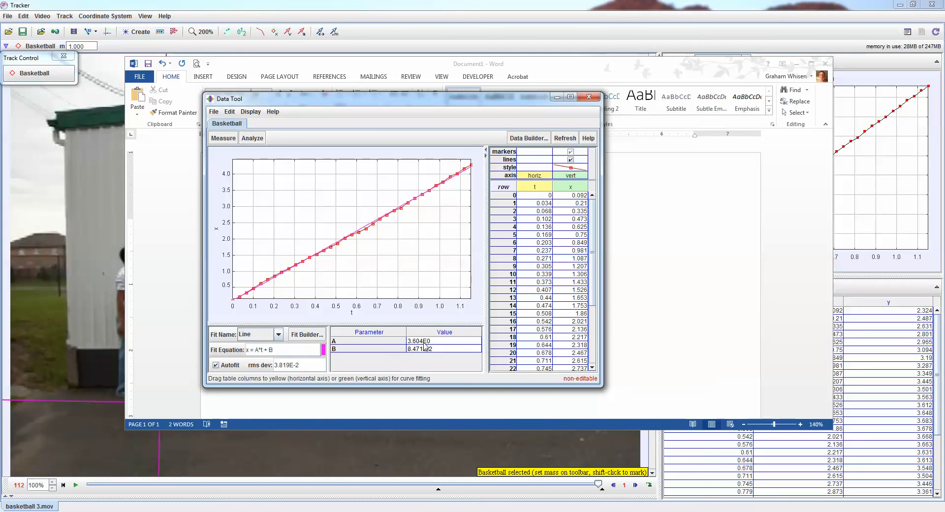
key(alt+Tab)
text(3.60)
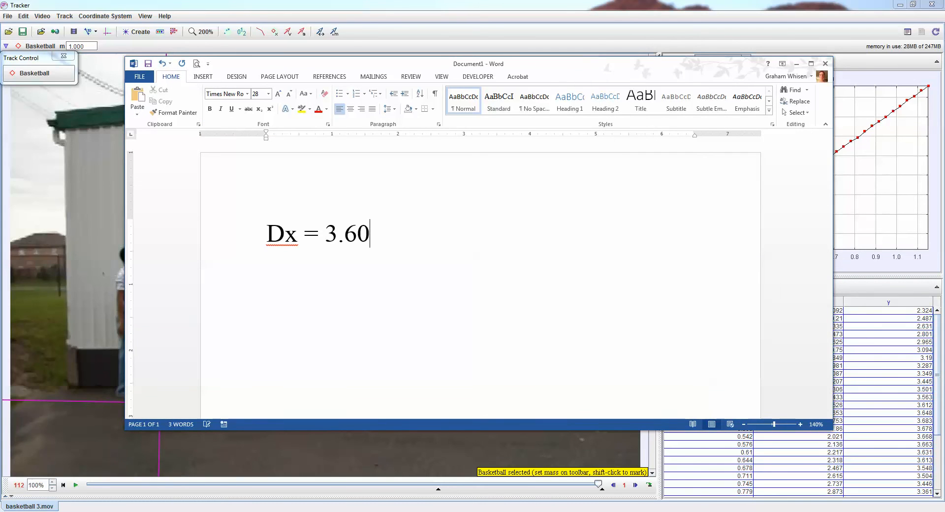
text(4t +)
key(alt+Tab)
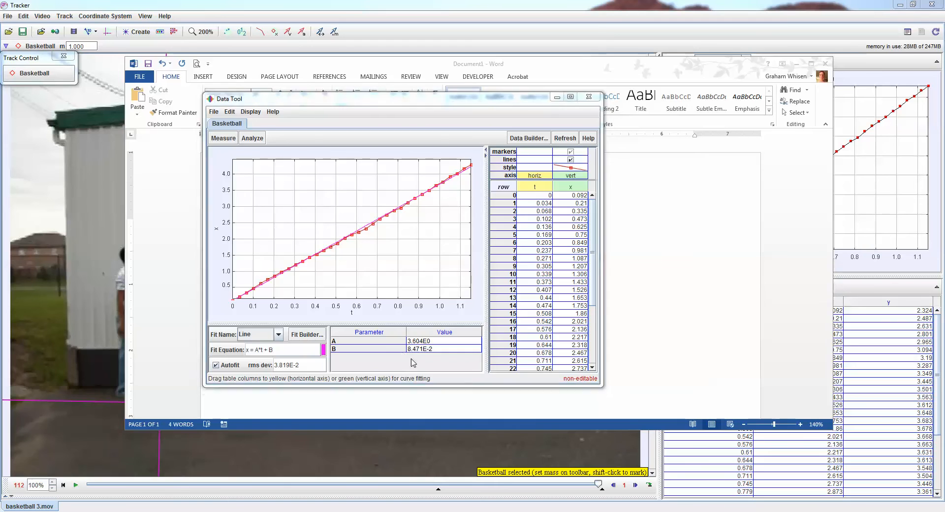
key(alt+Tab)
text(0.08471)
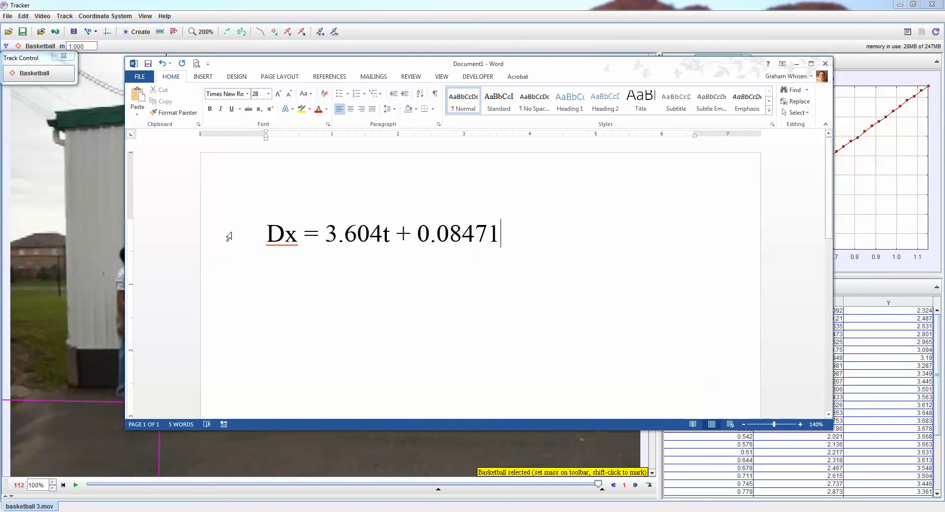
Step: Change the equation's leading letter to lowercase d and format the x after it as a subscript
drag(266, 235, 291, 234)
text(d)
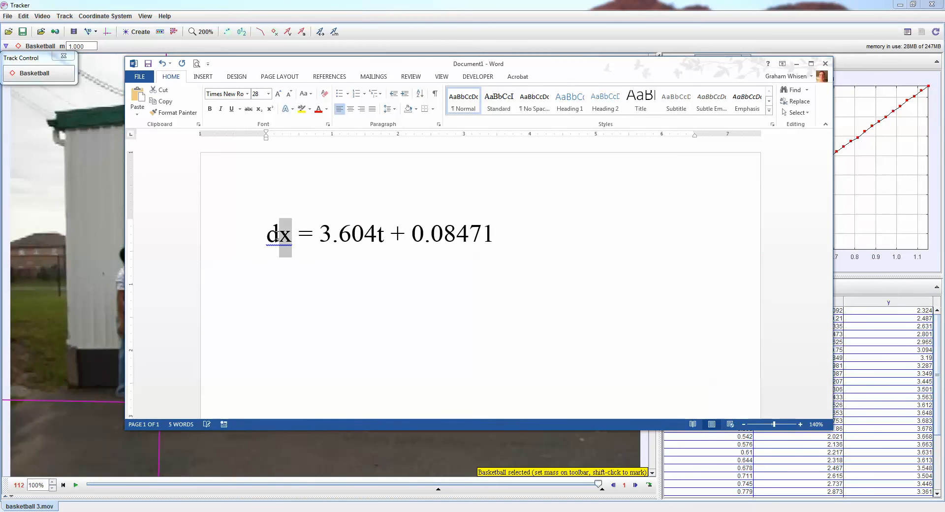
key(ctrl+equal)
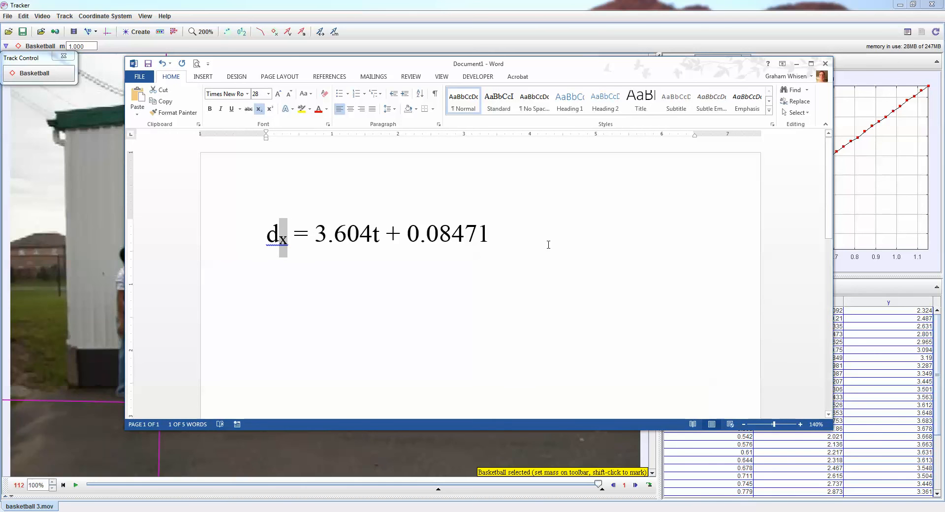
click(508, 242)
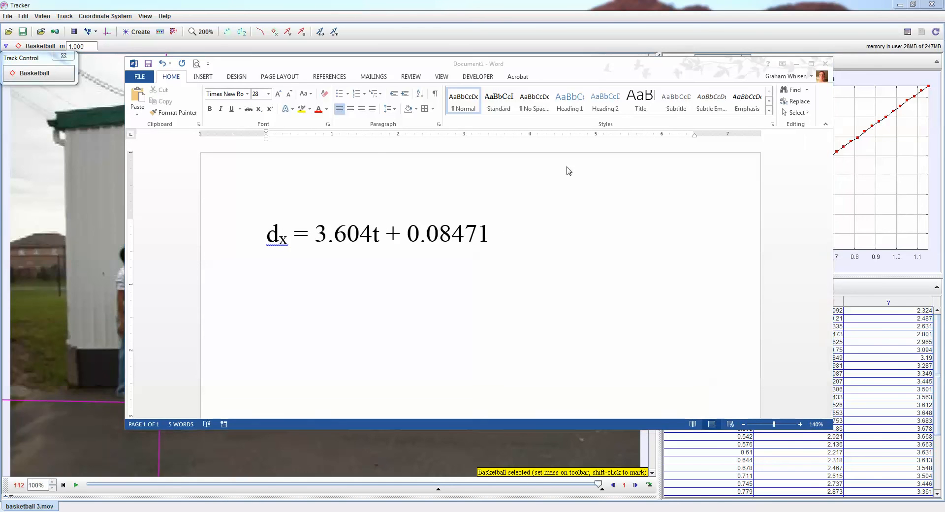
Step: Switch to the assignment PDF and examine question 5b, highlighting the note about ignoring the + # at the end of the equation
key(alt+Tab)
key(alt+Tab)
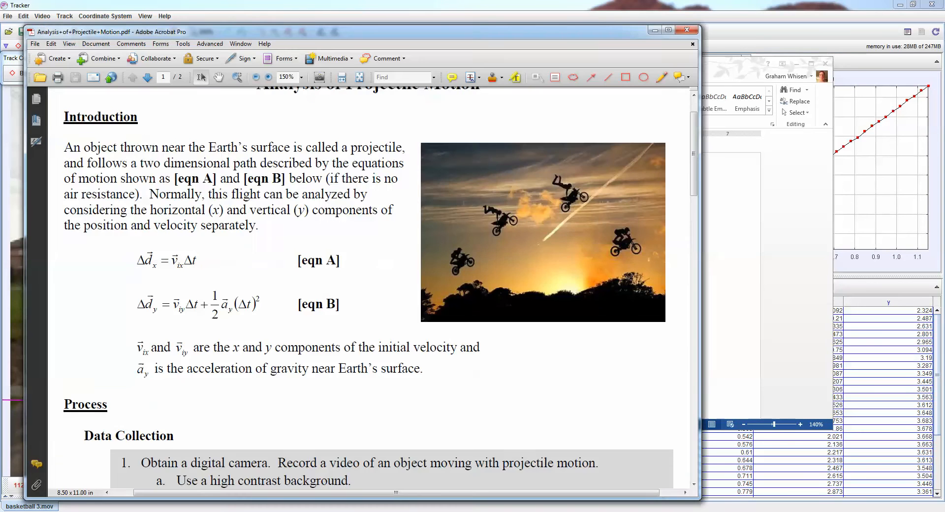
scroll(224, 392, down, 20)
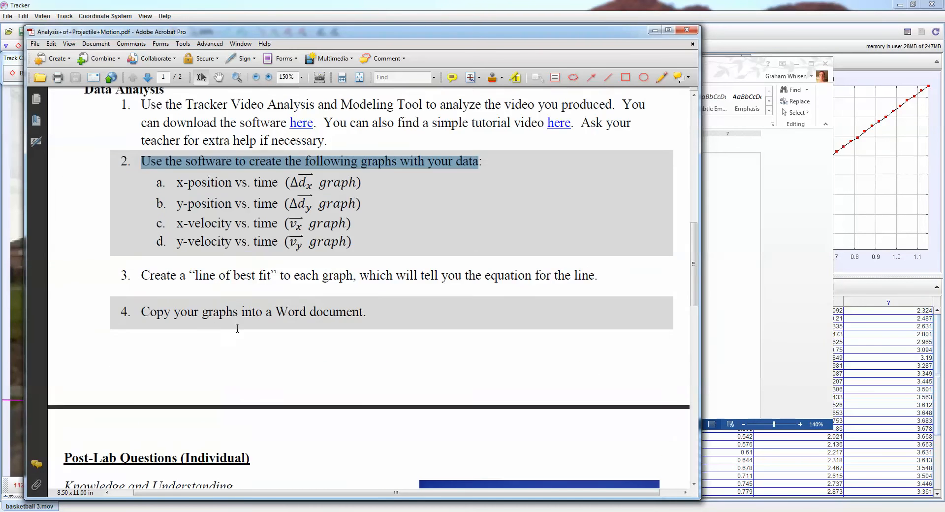
scroll(228, 328, down, 8)
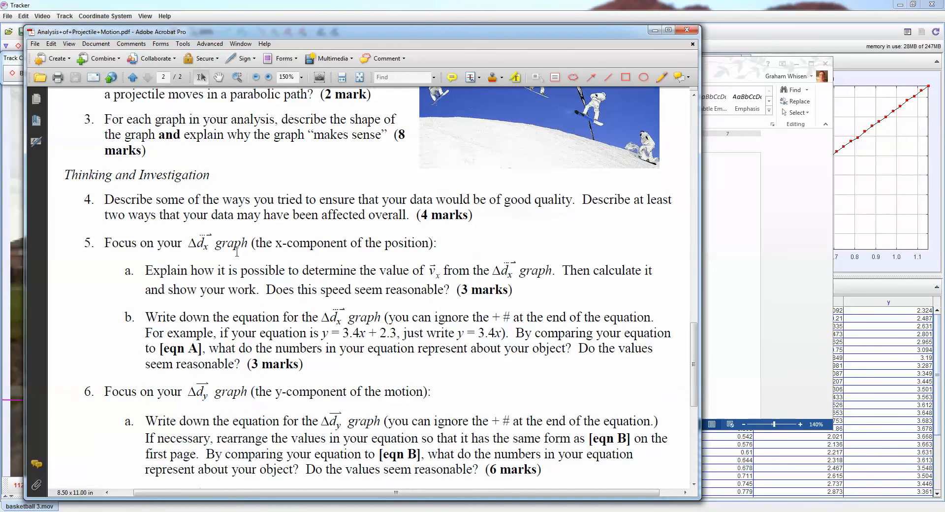
scroll(184, 297, down, 2)
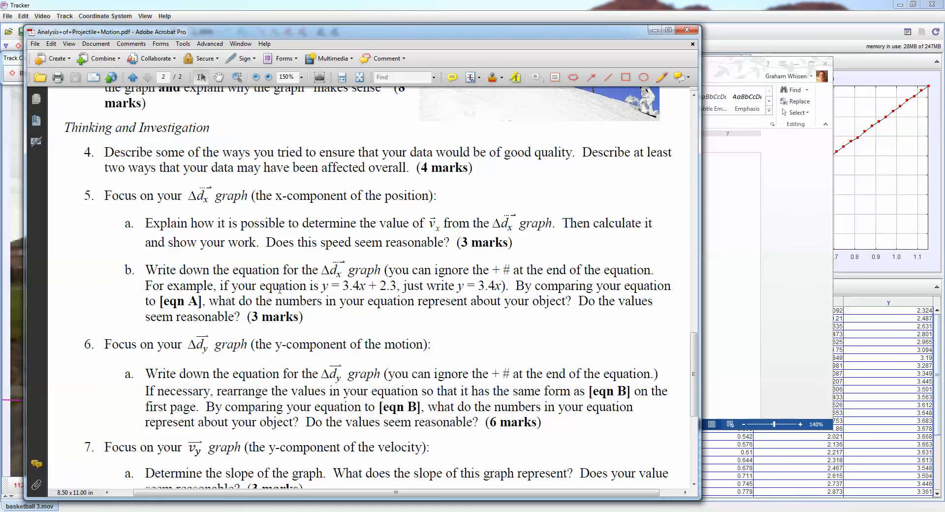
drag(386, 269, 622, 264)
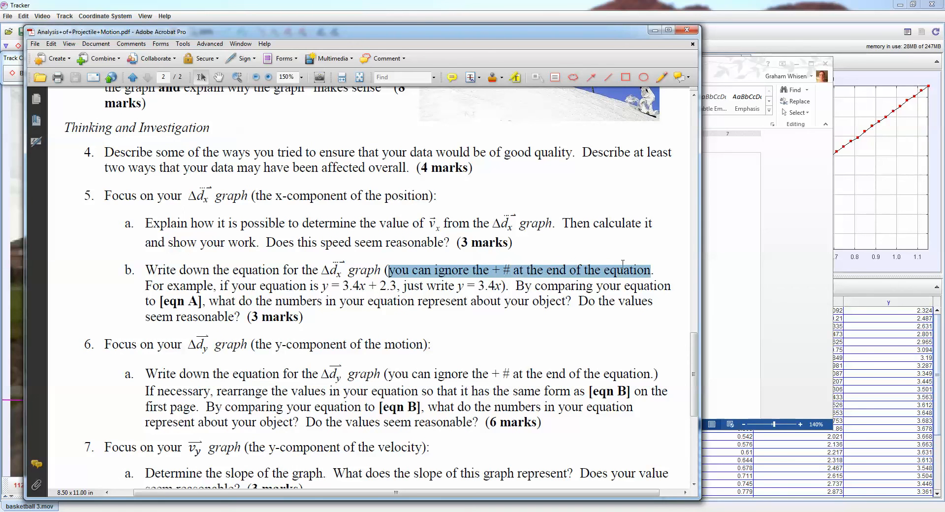
Step: Return to the Word document and select the constant term + 0.08471 in the equation
click(289, 511)
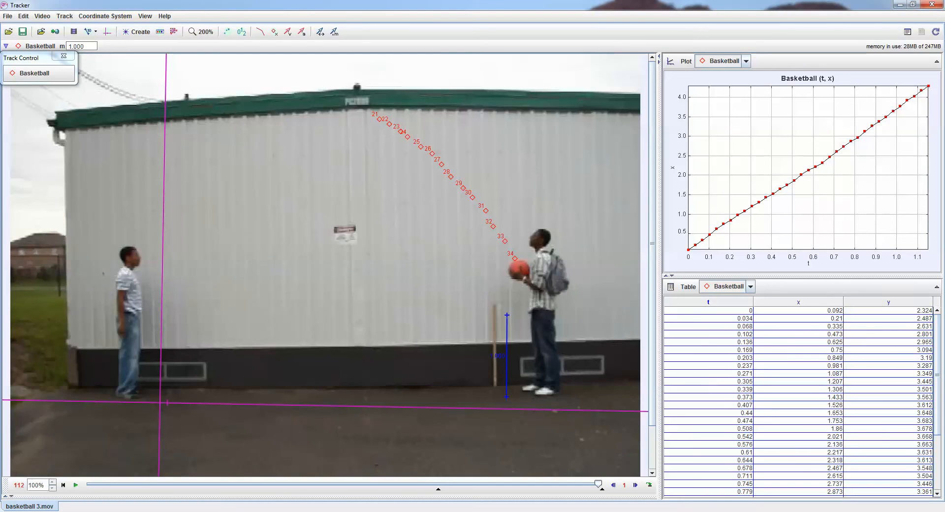
click(315, 511)
click(315, 511)
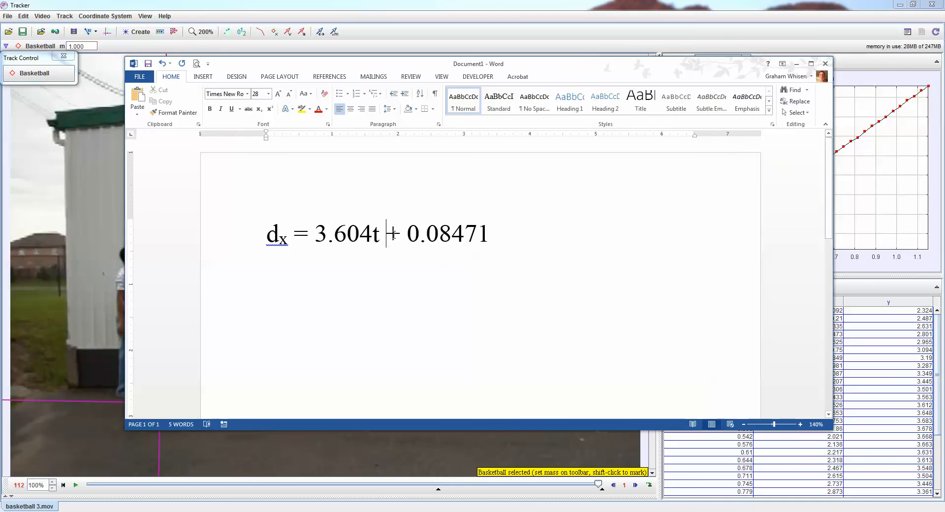
drag(393, 234, 489, 235)
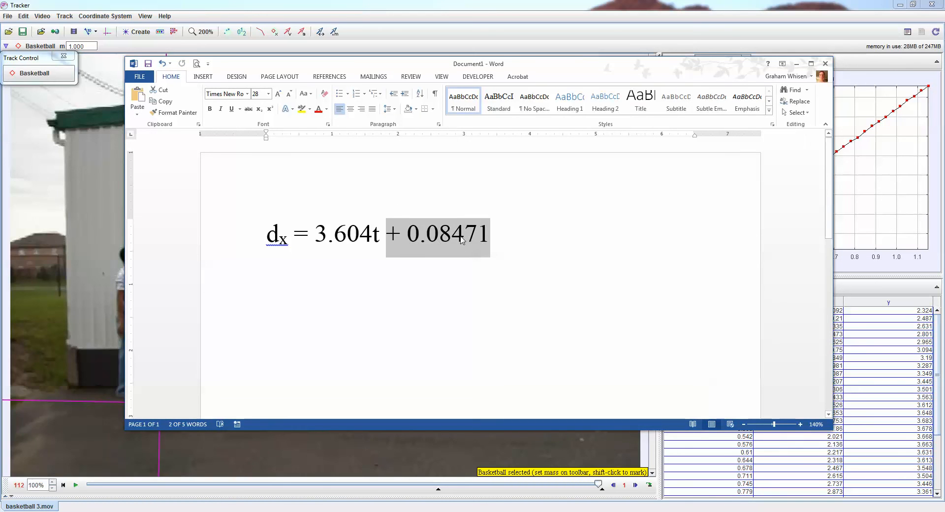
Step: Switch to Tracker, rewind the video to frame 77, and compare the ball's starting position with the constant term in the Word equation
click(399, 8)
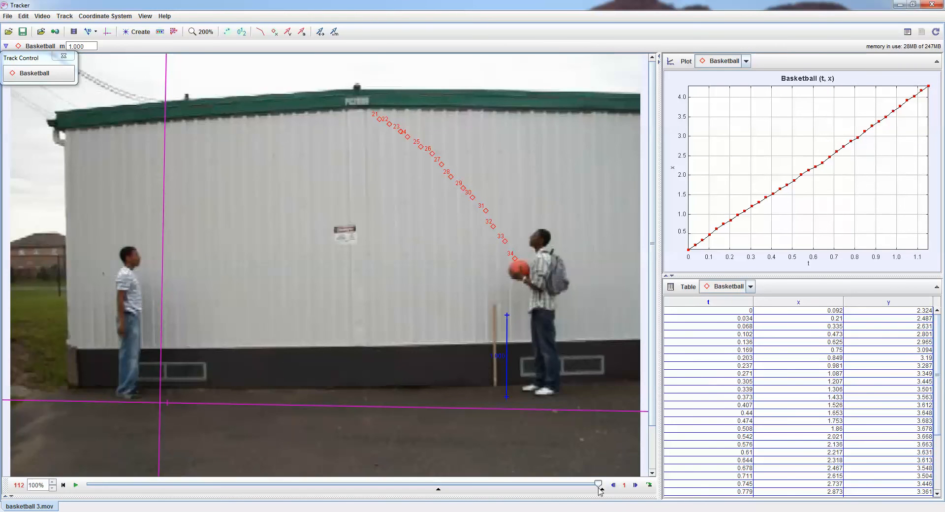
drag(599, 488, 221, 485)
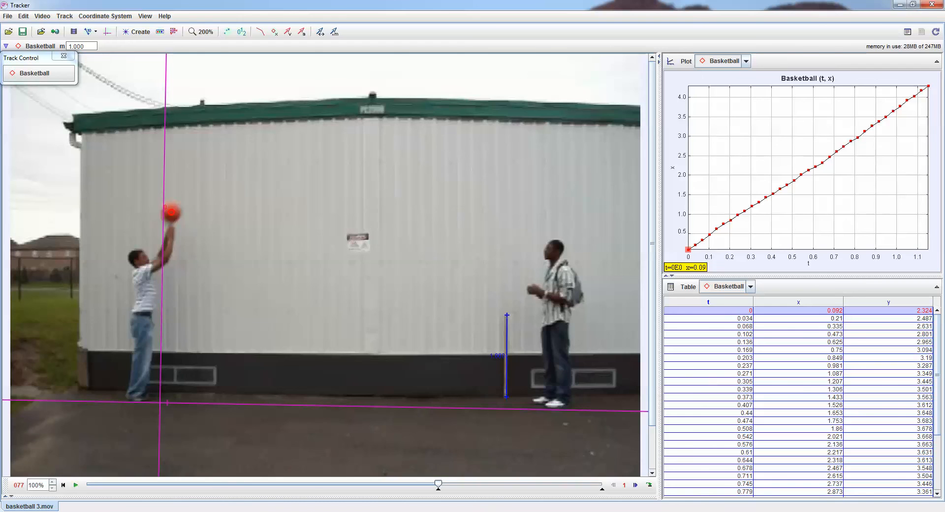
click(315, 511)
click(417, 240)
drag(386, 236, 494, 241)
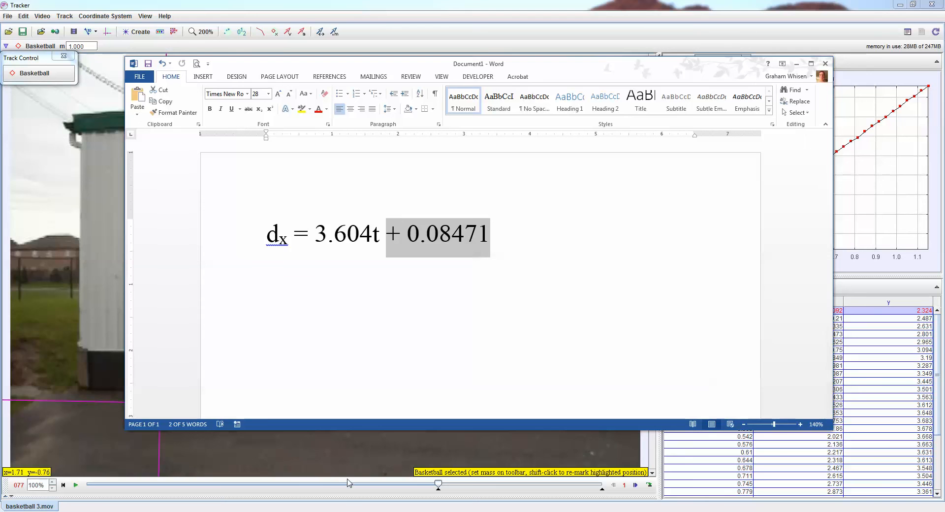
click(289, 511)
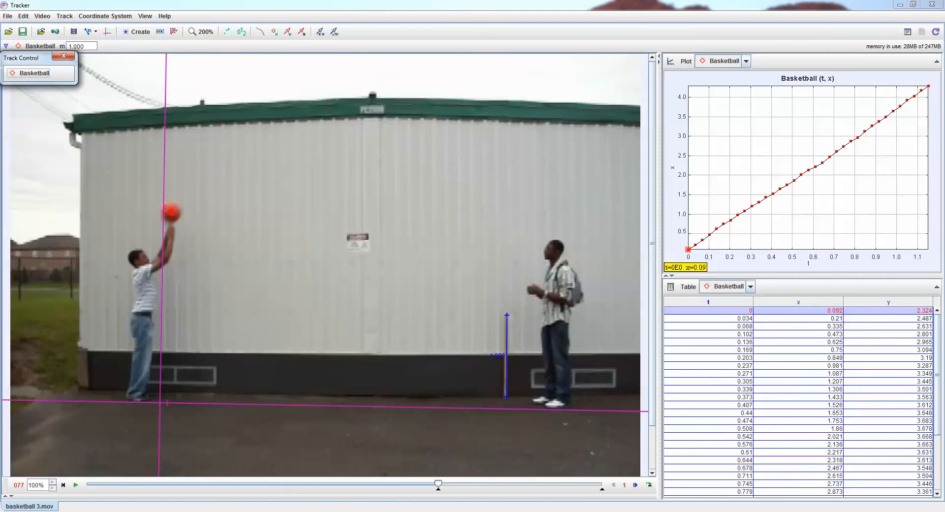
click(289, 511)
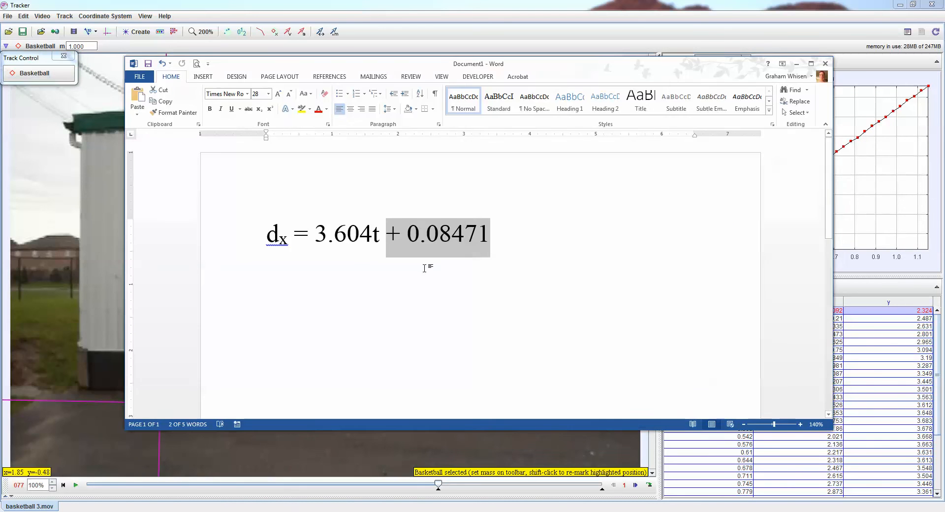
Step: Delete the constant term + 0.08471 from the Word equation, leaving dx = 3.604t
click(506, 235)
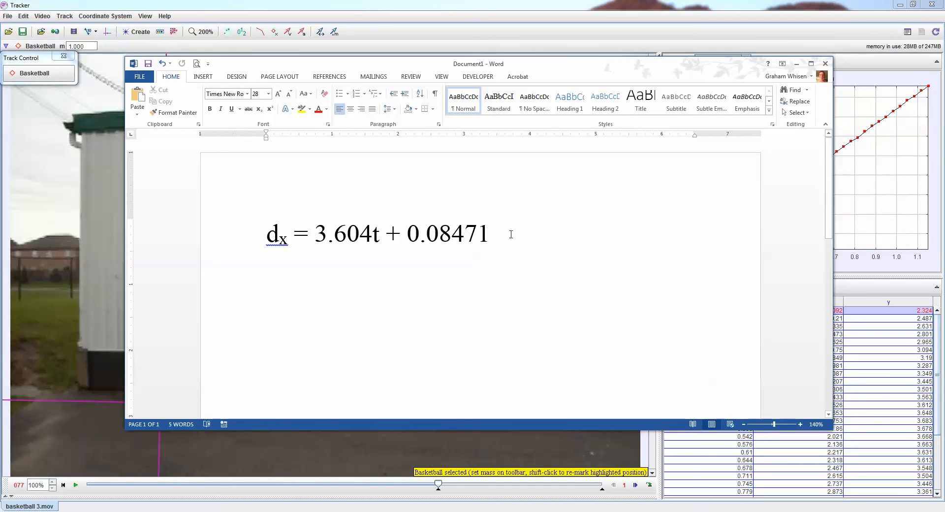
drag(511, 235, 392, 233)
click(394, 233)
key(BackSpace)
drag(268, 239, 390, 237)
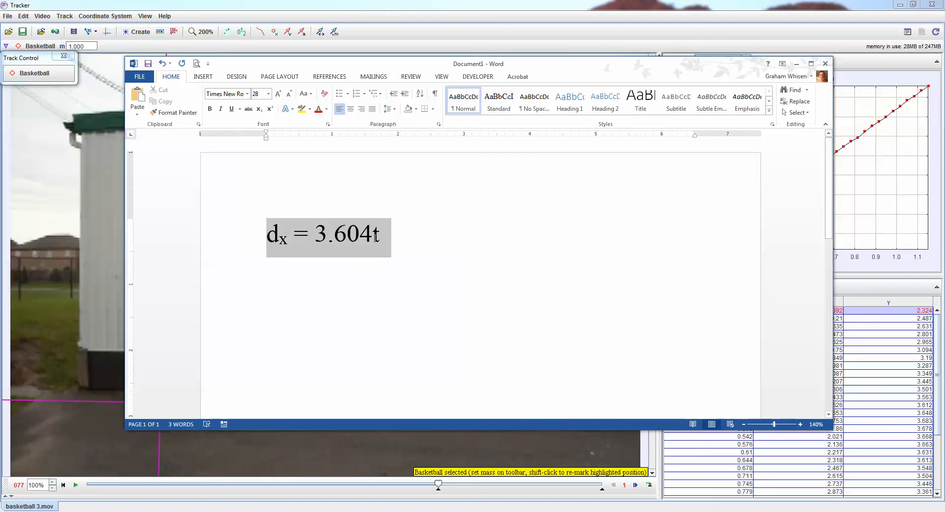
click(447, 286)
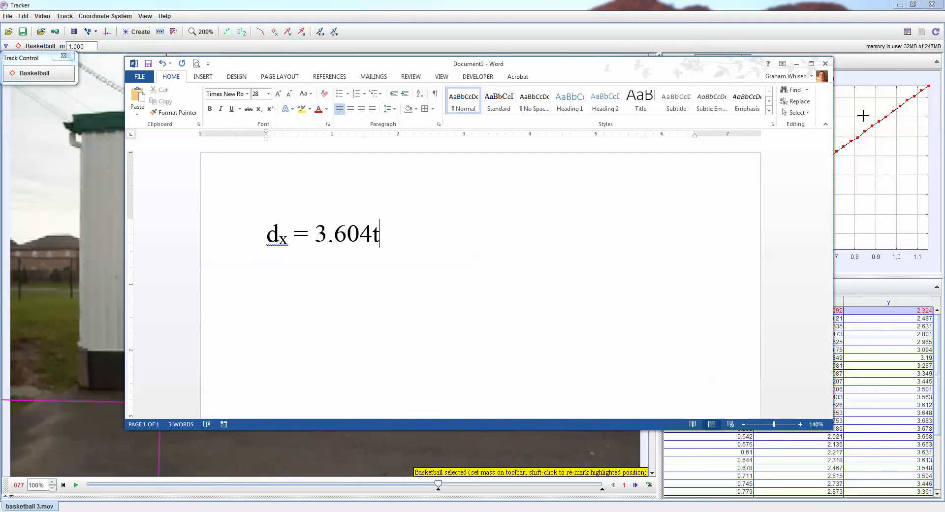
Step: Switch back to Tracker and change the basketball plot's vertical variable to vx, the velocity x-component
click(843, 129)
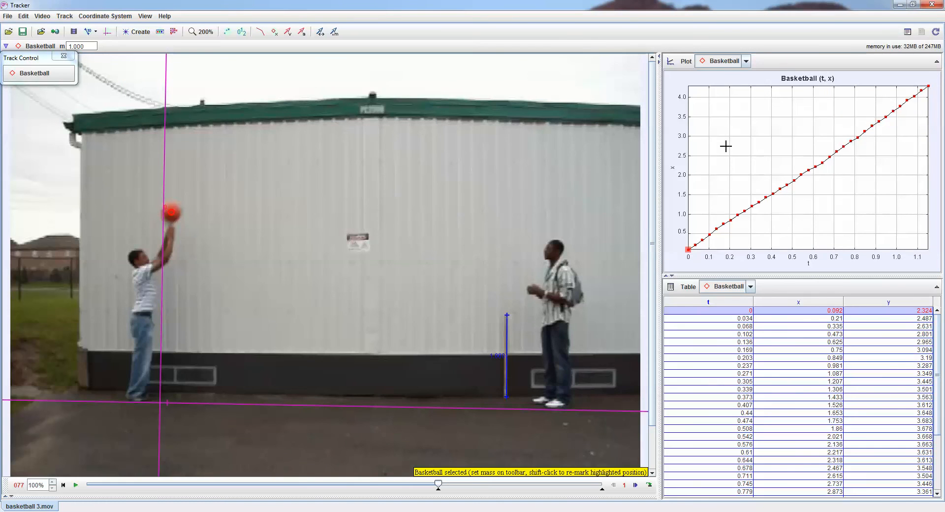
click(673, 168)
click(677, 175)
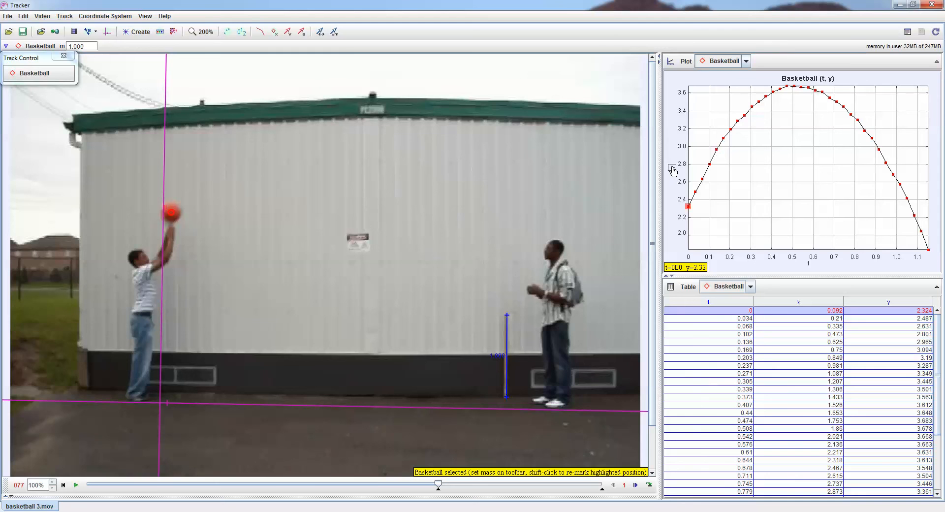
click(673, 170)
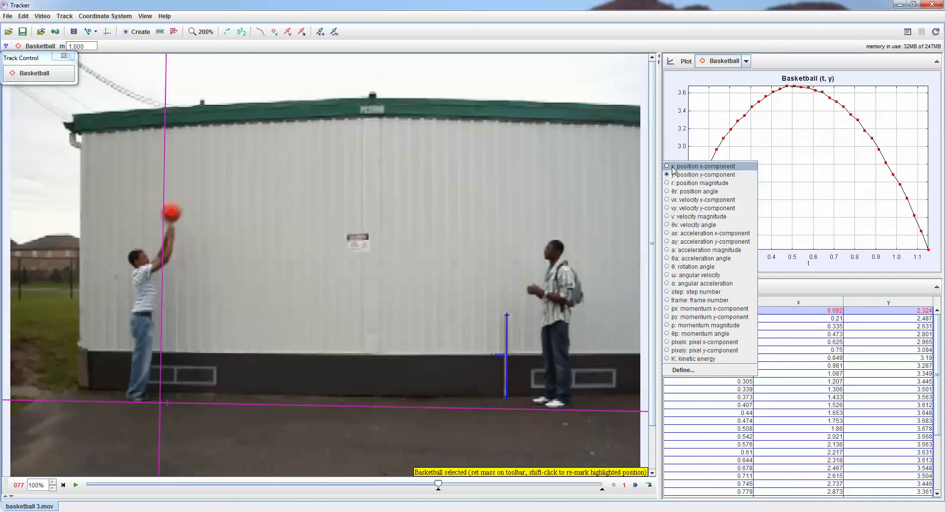
click(683, 199)
Step: Open the velocity plot in the Data Tool for analysis and hide the x column's lines and markers
right_click(759, 158)
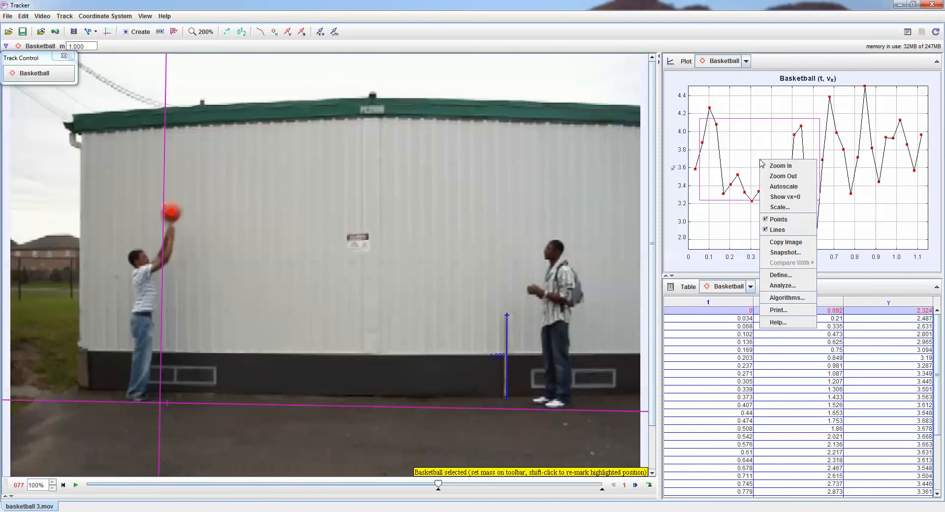
click(782, 285)
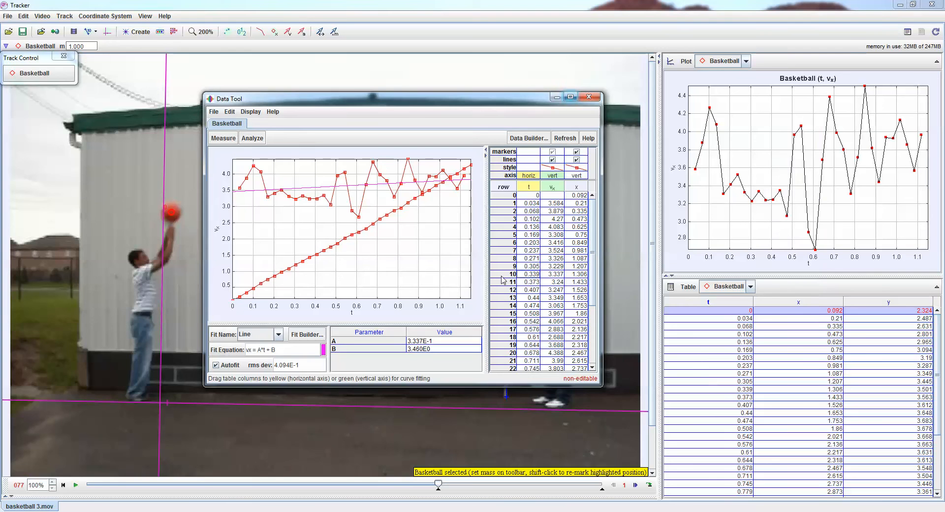
click(552, 160)
click(552, 159)
click(576, 159)
click(576, 151)
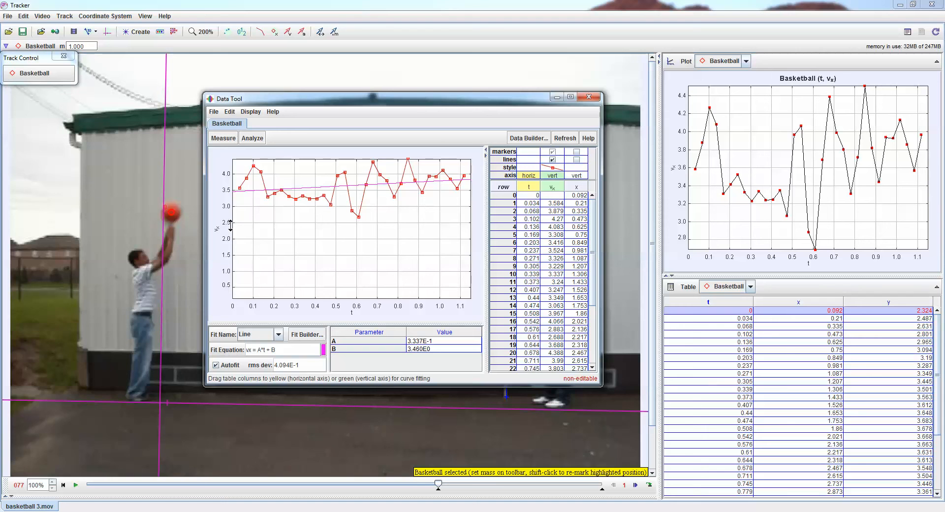
Step: Rescale the Data Tool graph's vertical axis to span about 1 to 12 so the velocity curve appears flatter
drag(230, 226, 229, 257)
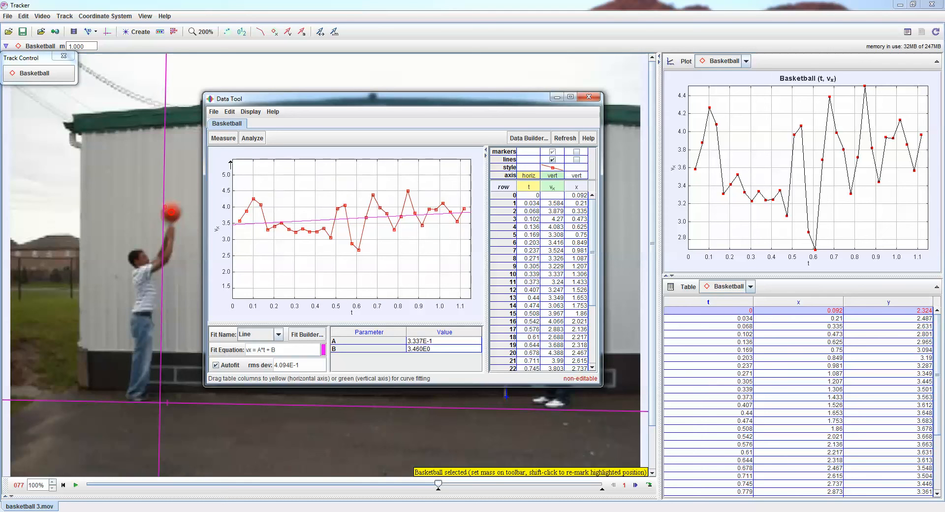
drag(230, 163, 228, 241)
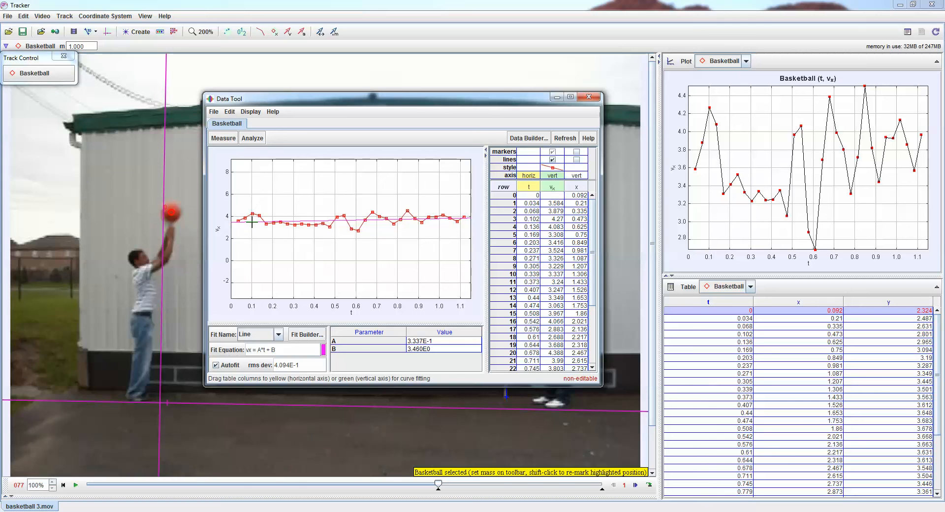
click(229, 295)
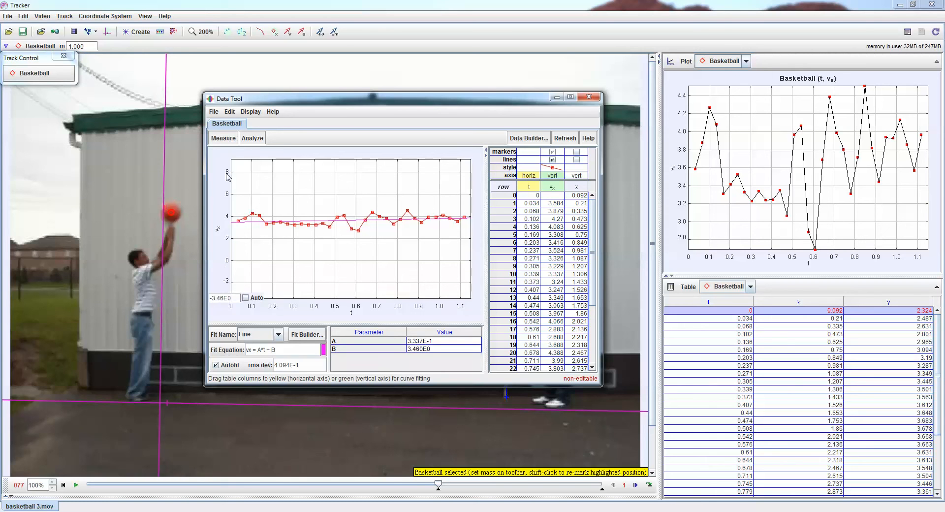
drag(227, 168, 228, 84)
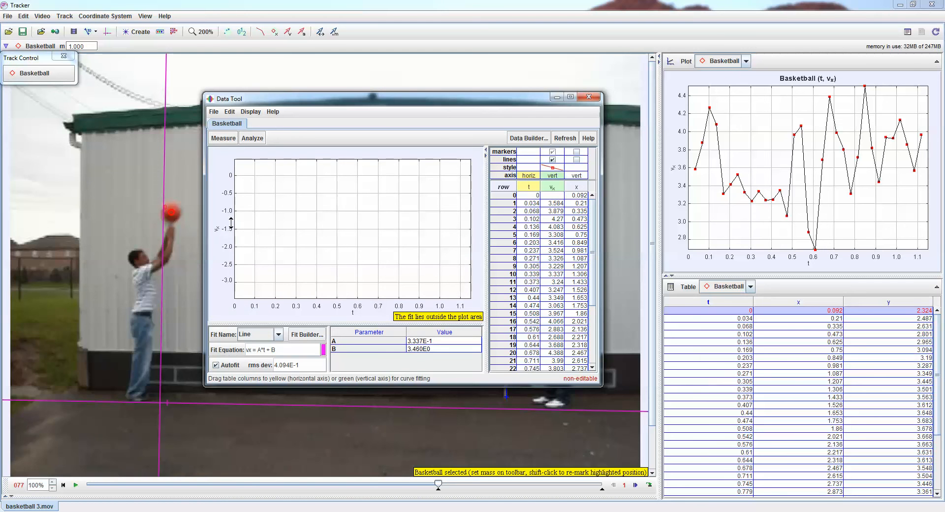
drag(231, 227, 232, 386)
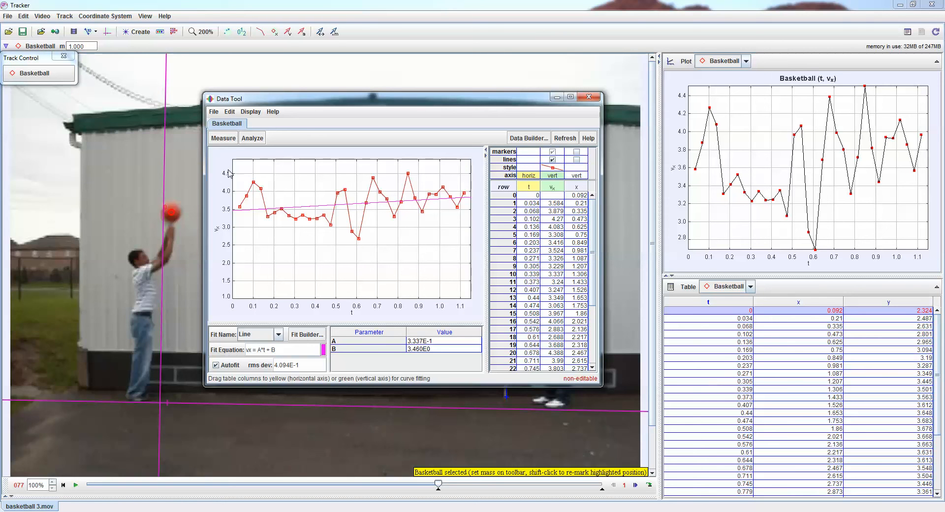
drag(231, 161, 233, 236)
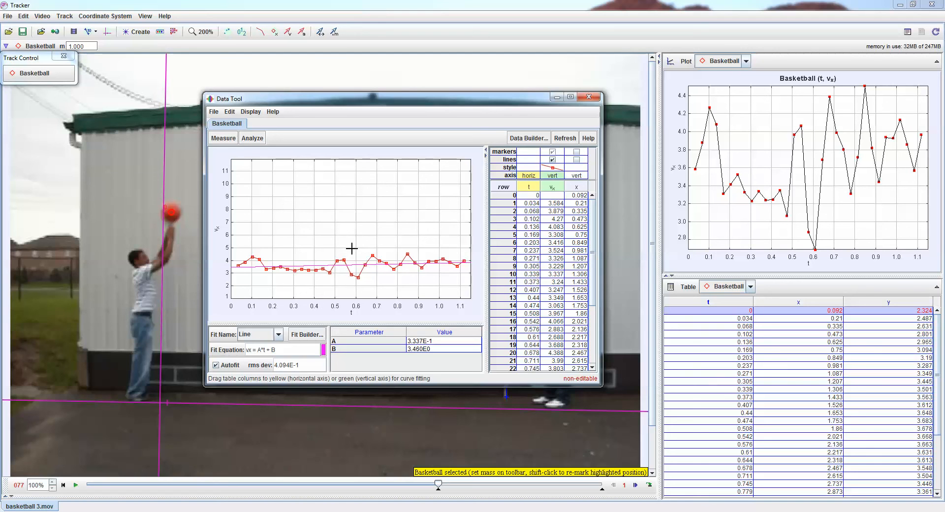
Step: Take a snapshot of the rescaled velocity graph, review its save formats, and copy the image to the clipboard
right_click(321, 202)
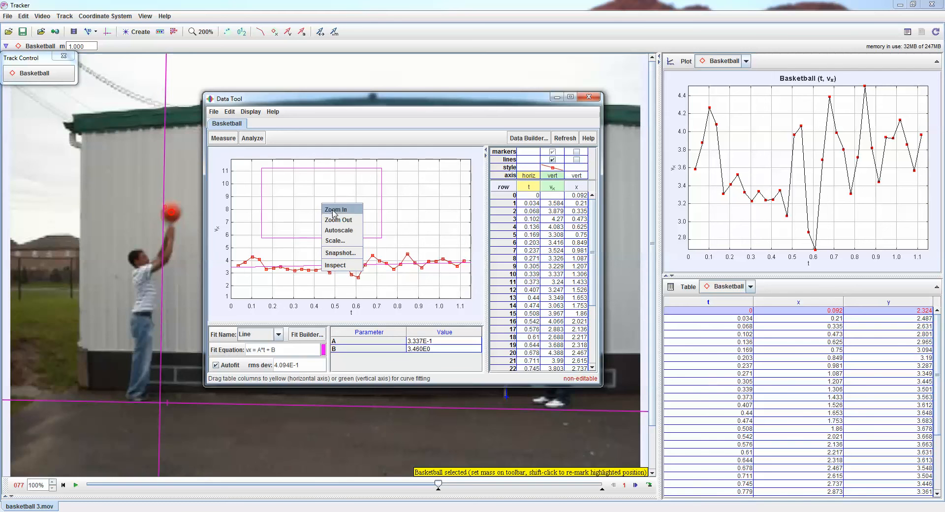
click(341, 252)
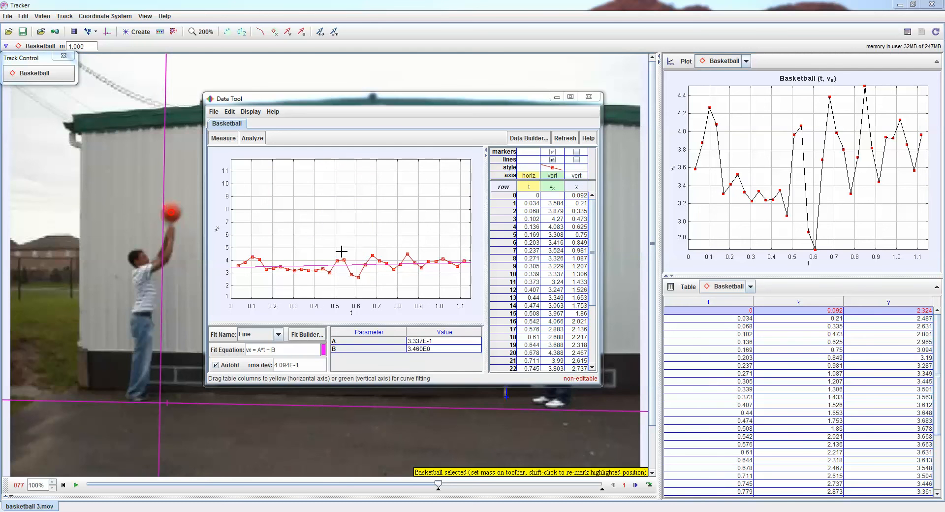
drag(445, 65, 269, 65)
click(167, 75)
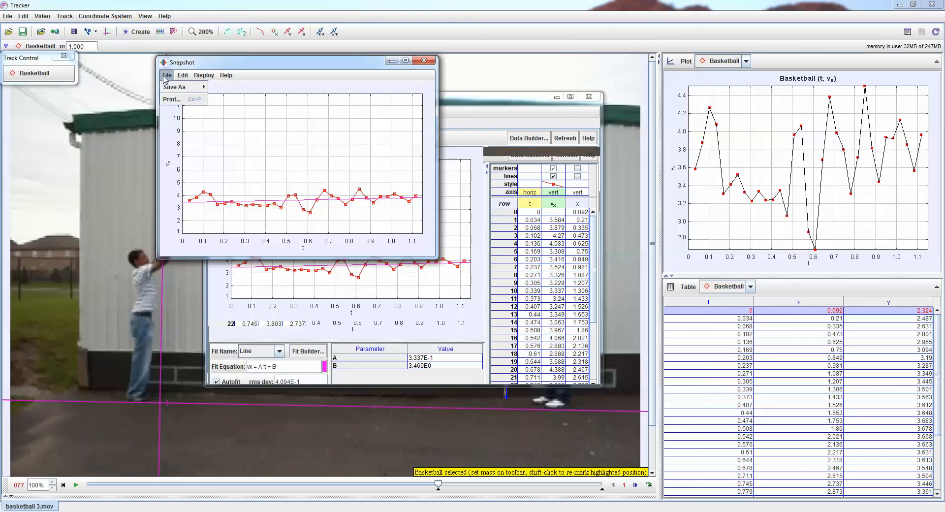
mouse_move(173, 91)
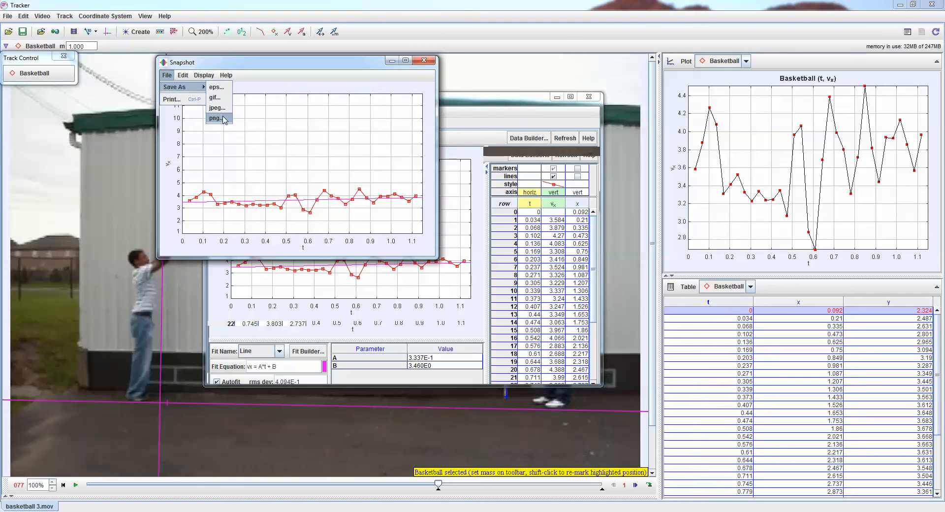
click(203, 75)
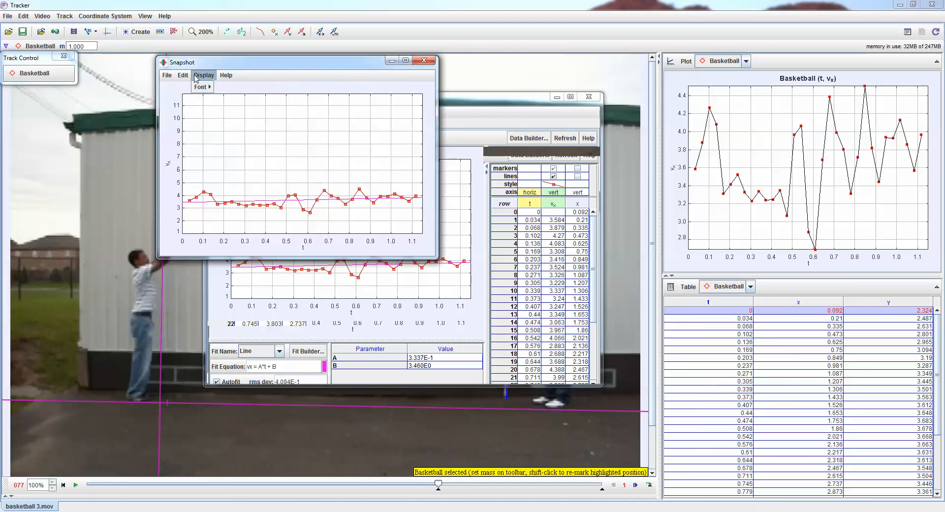
click(189, 87)
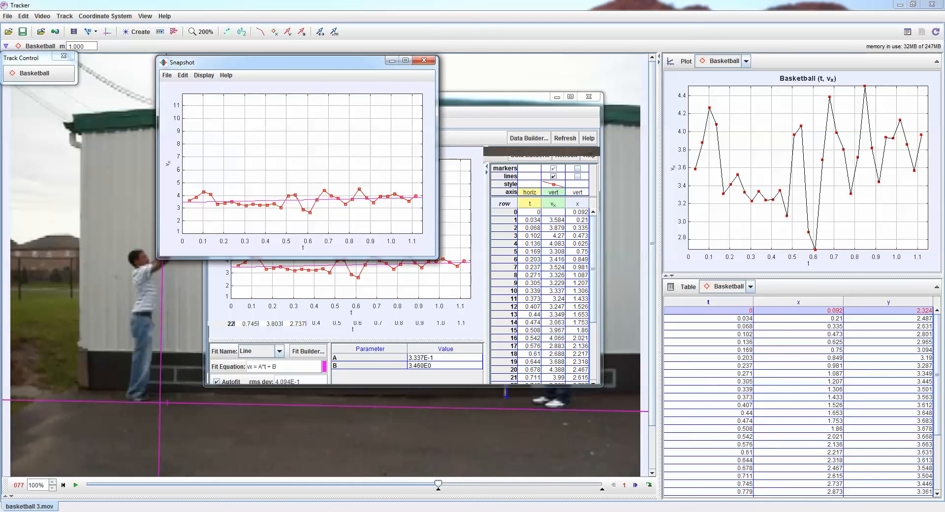
Step: Switch to the Word document and paste the velocity graph snapshot on a new line below the equation
click(303, 510)
click(290, 510)
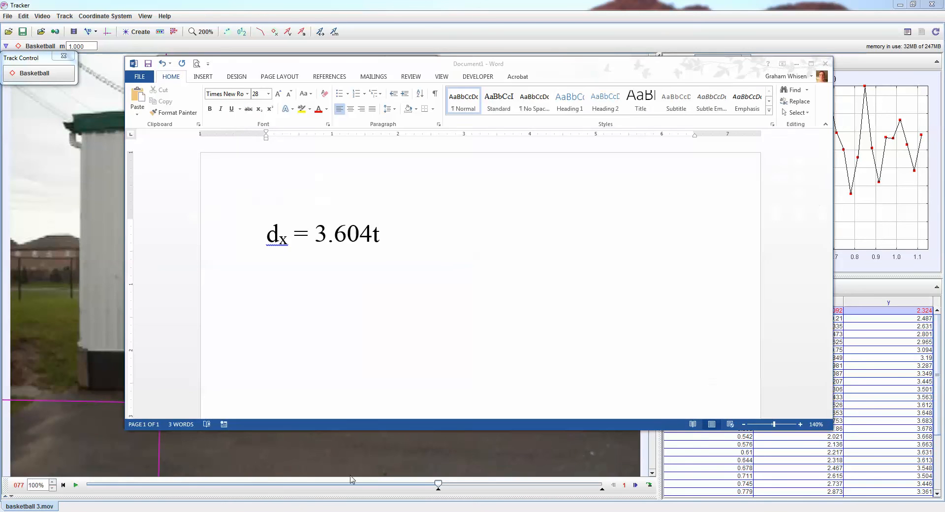
click(463, 262)
key(Return)
key(ctrl+v)
click(465, 269)
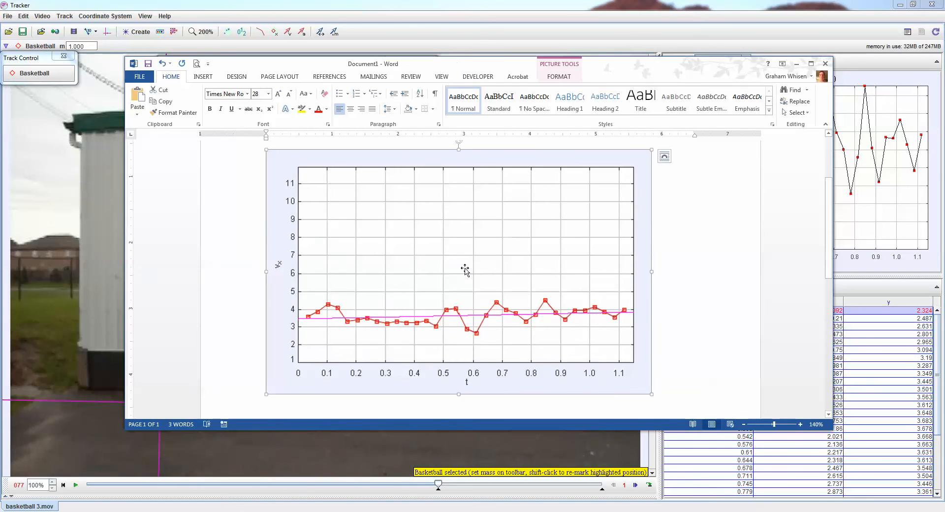
scroll(550, 309, down, 2)
scroll(589, 290, up, 2)
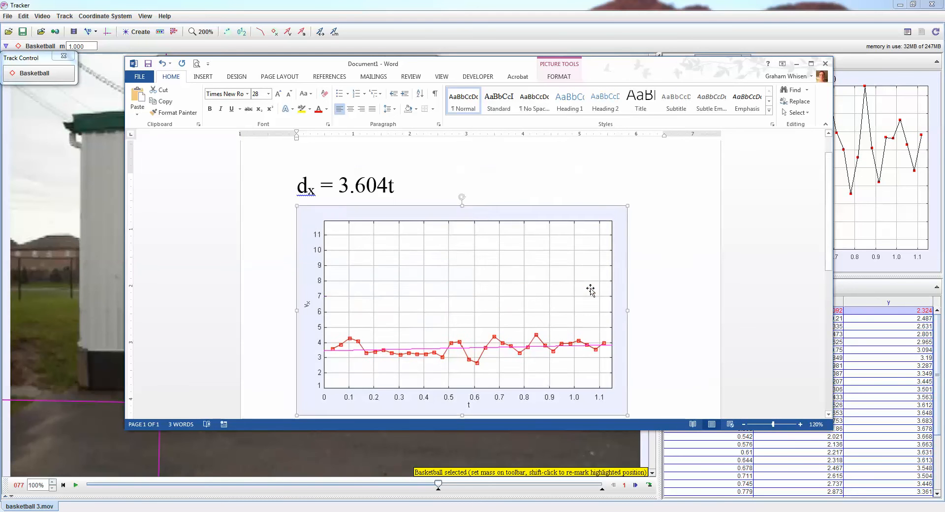
scroll(591, 290, down, 2)
scroll(534, 285, up, 1)
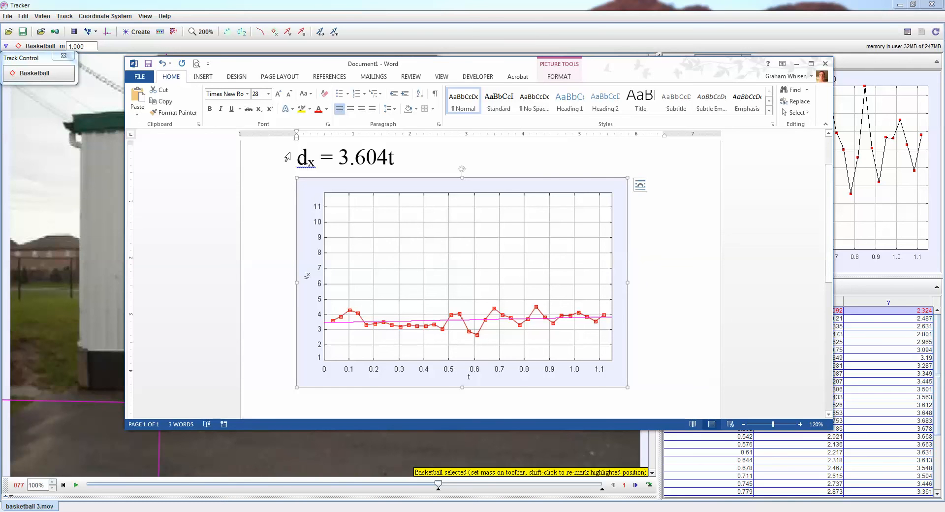
Step: Draw an empty text box about 2.94" wide and 0.37" high and place it over the middle of the velocity graph
click(204, 78)
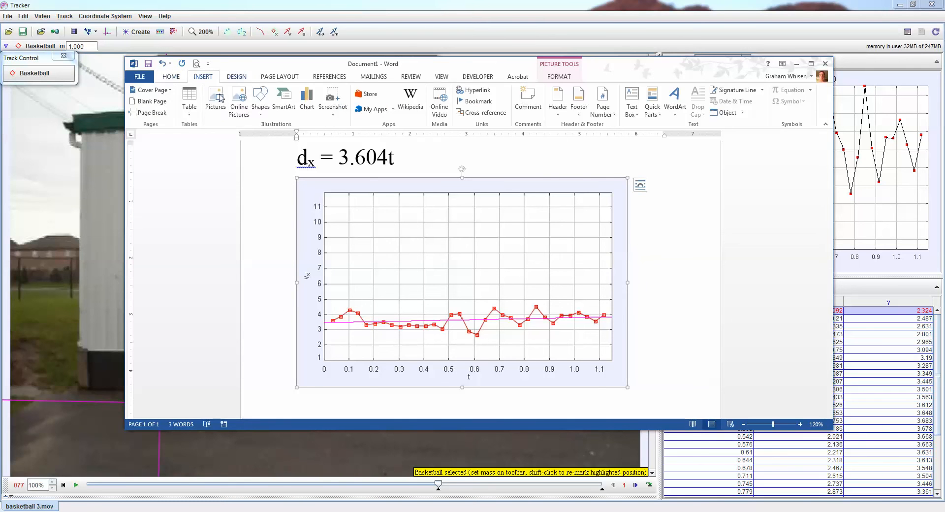
click(260, 100)
click(256, 135)
scroll(384, 400, down, 1)
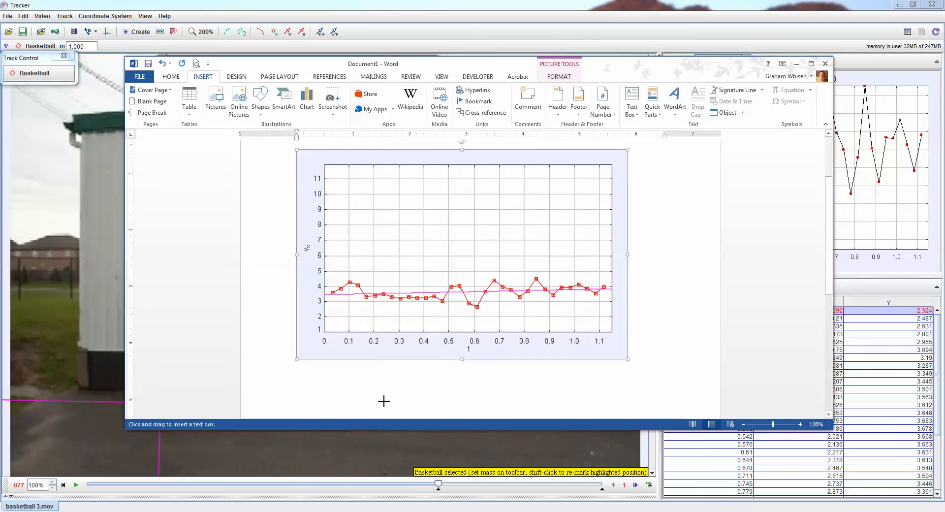
drag(378, 363, 545, 384)
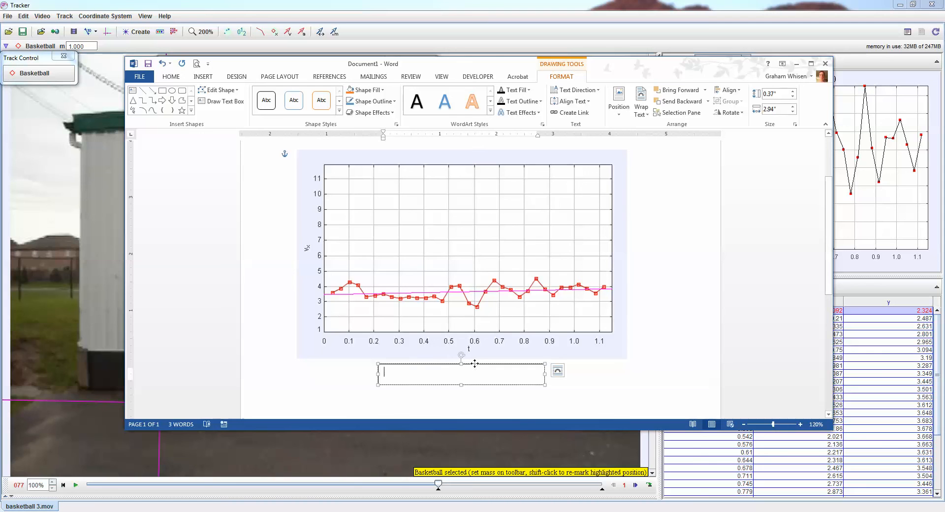
drag(474, 363, 474, 257)
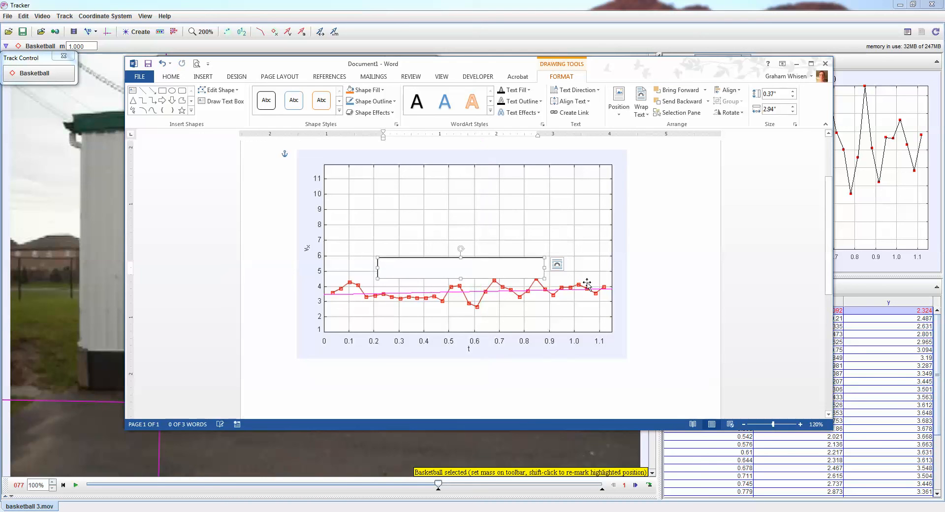
click(694, 337)
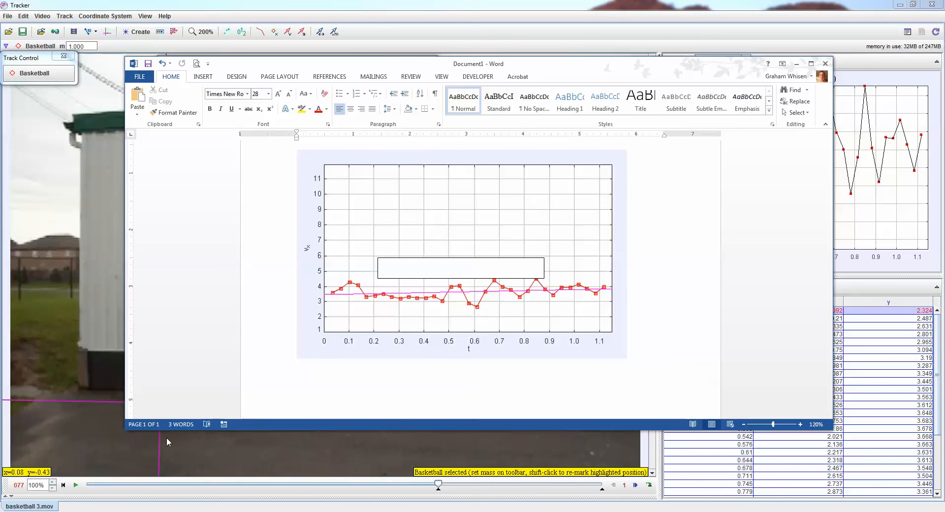
Step: Switch to the assignment PDF and review questions 5 to 9 about the position and velocity graphs and their applications
key(alt+Tab)
scroll(220, 339, down, 5)
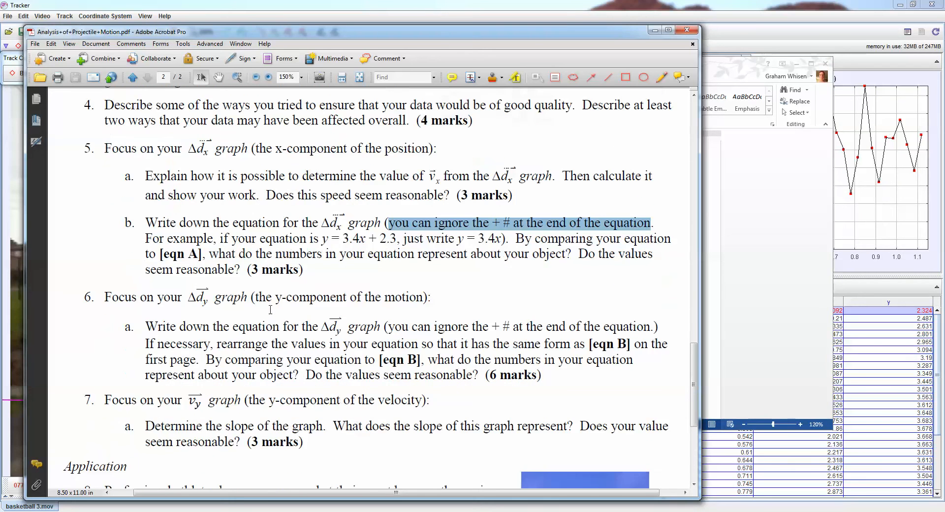
scroll(279, 302, down, 5)
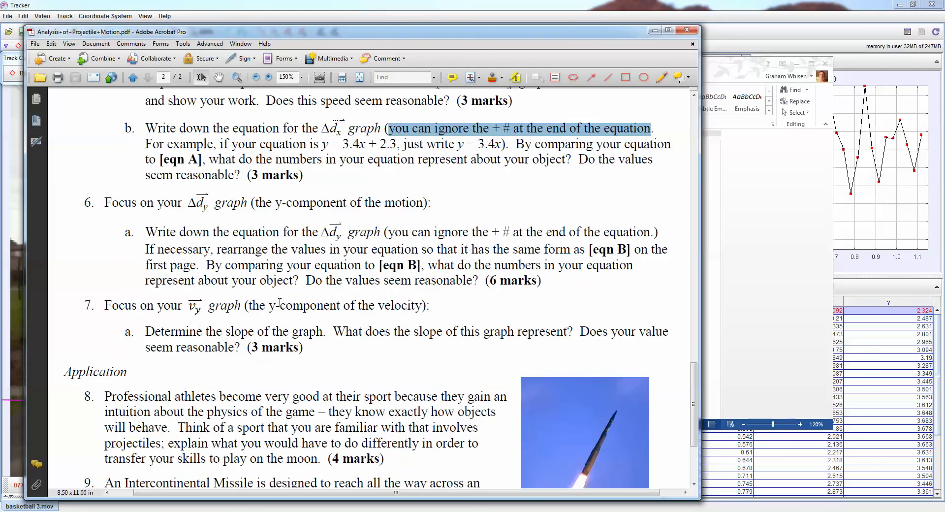
scroll(279, 303, up, 15)
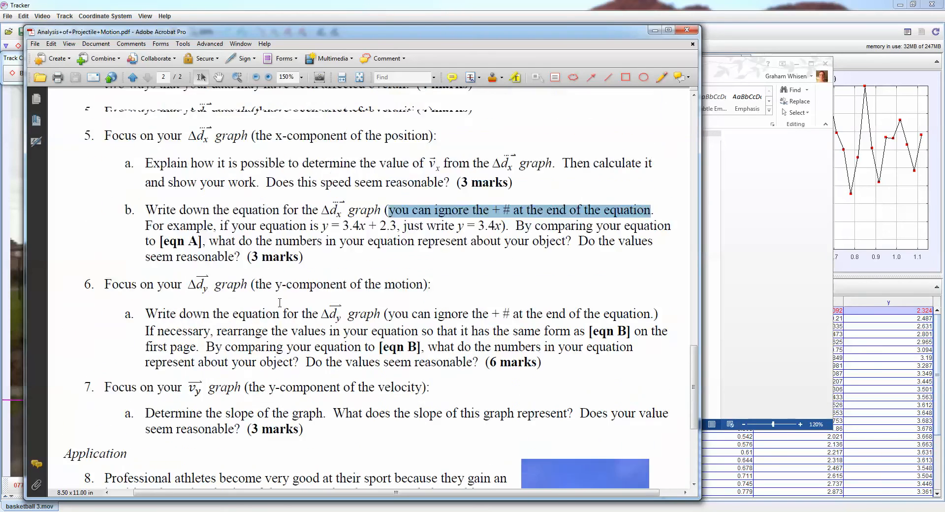